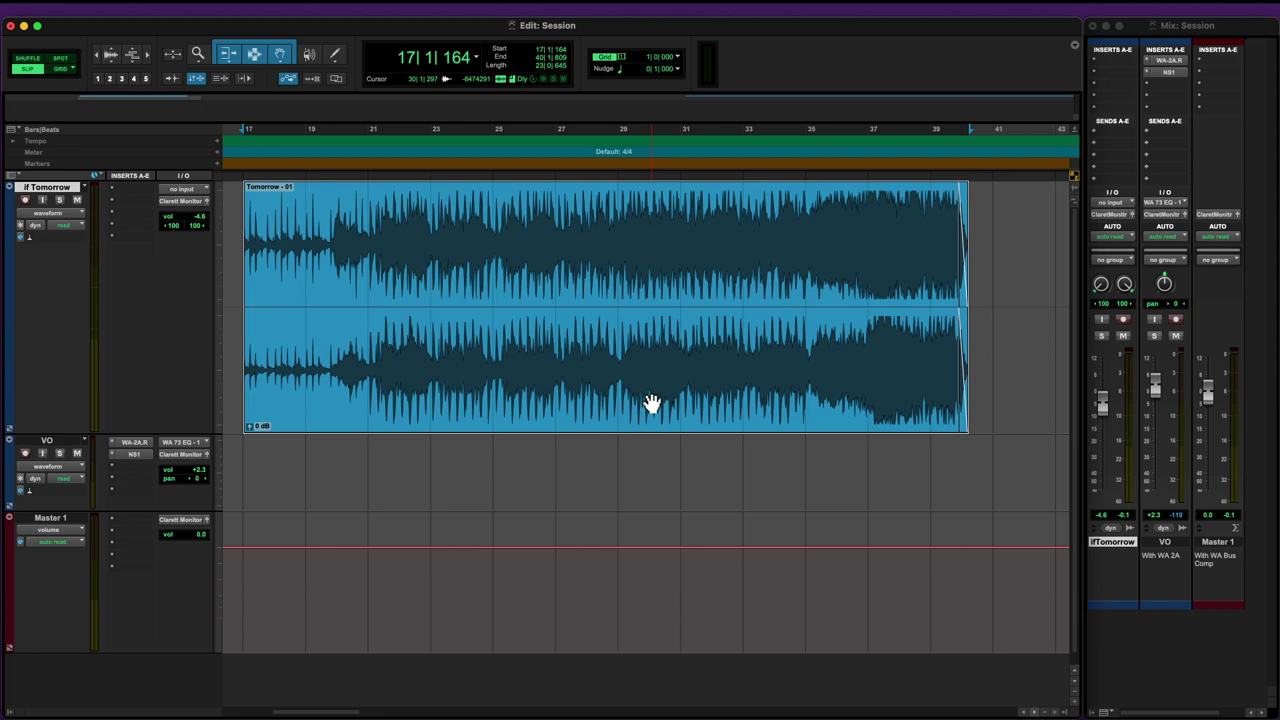
Select the whole Tomorrow - 01 clip on the ifTomorrow track and play it back.
{"action": "left_click", "coordinate": [651, 403]}
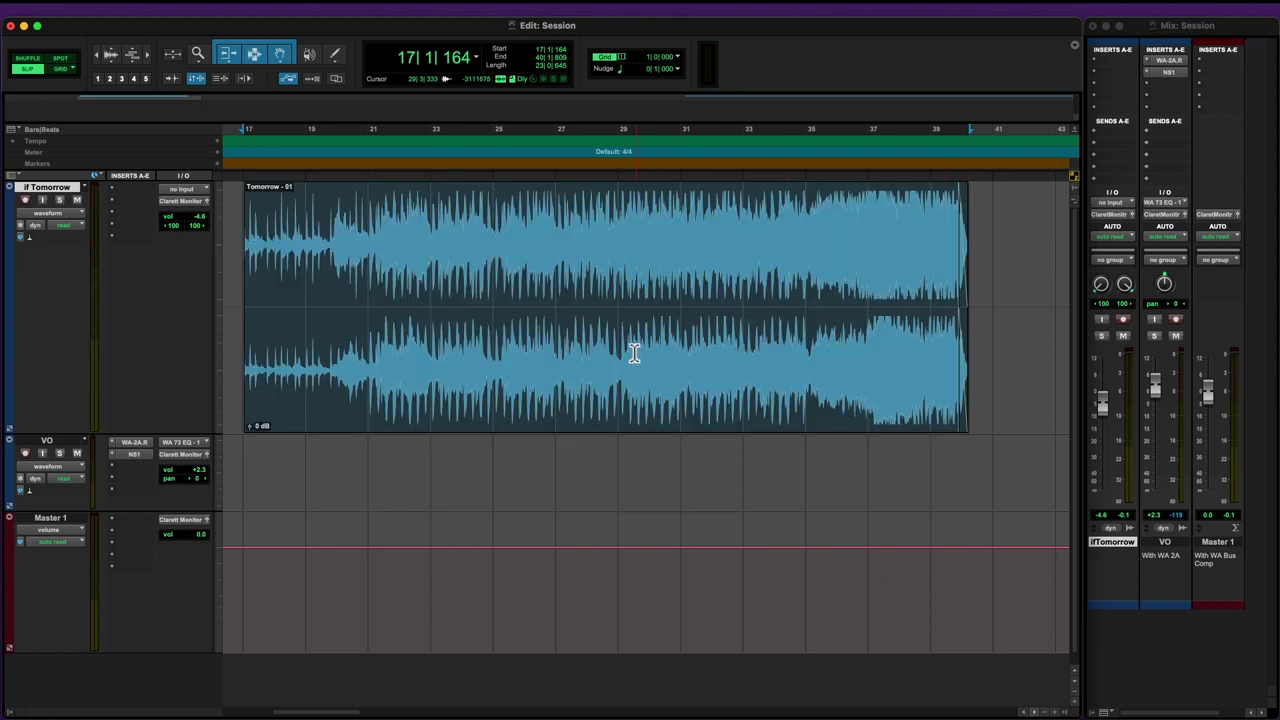
{"action": "left_click", "coordinate": [560, 371]}
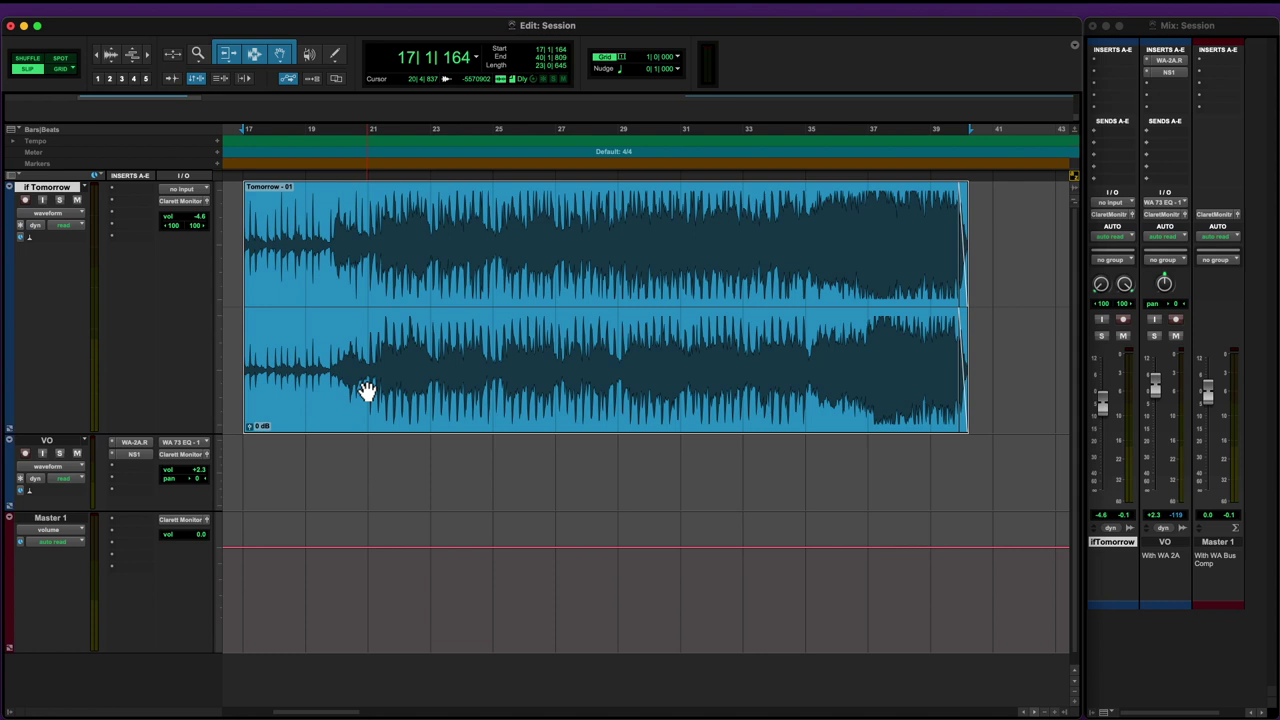
{"action": "key", "text": "space"}
Open the RX Pro Connect AudioSuite plug-in from the Noise Reduction category.
{"action": "left_click", "coordinate": [306, 11]}
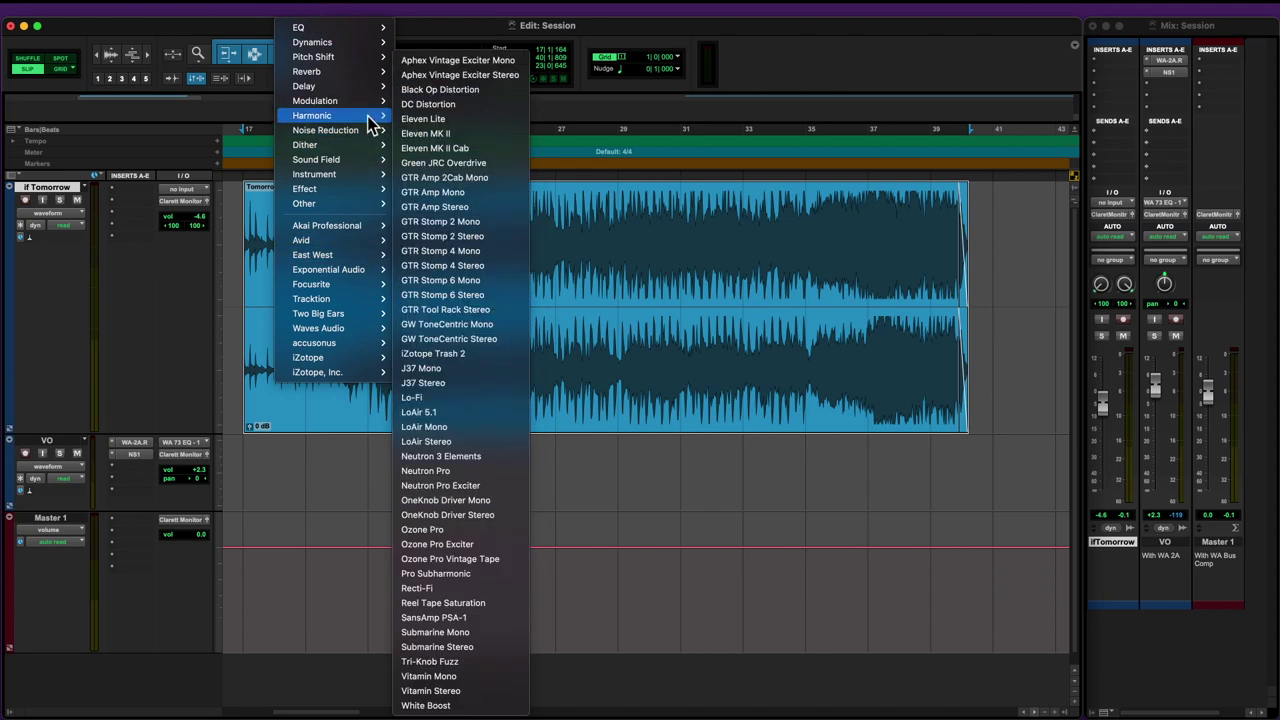
{"action": "left_click", "coordinate": [752, 398]}
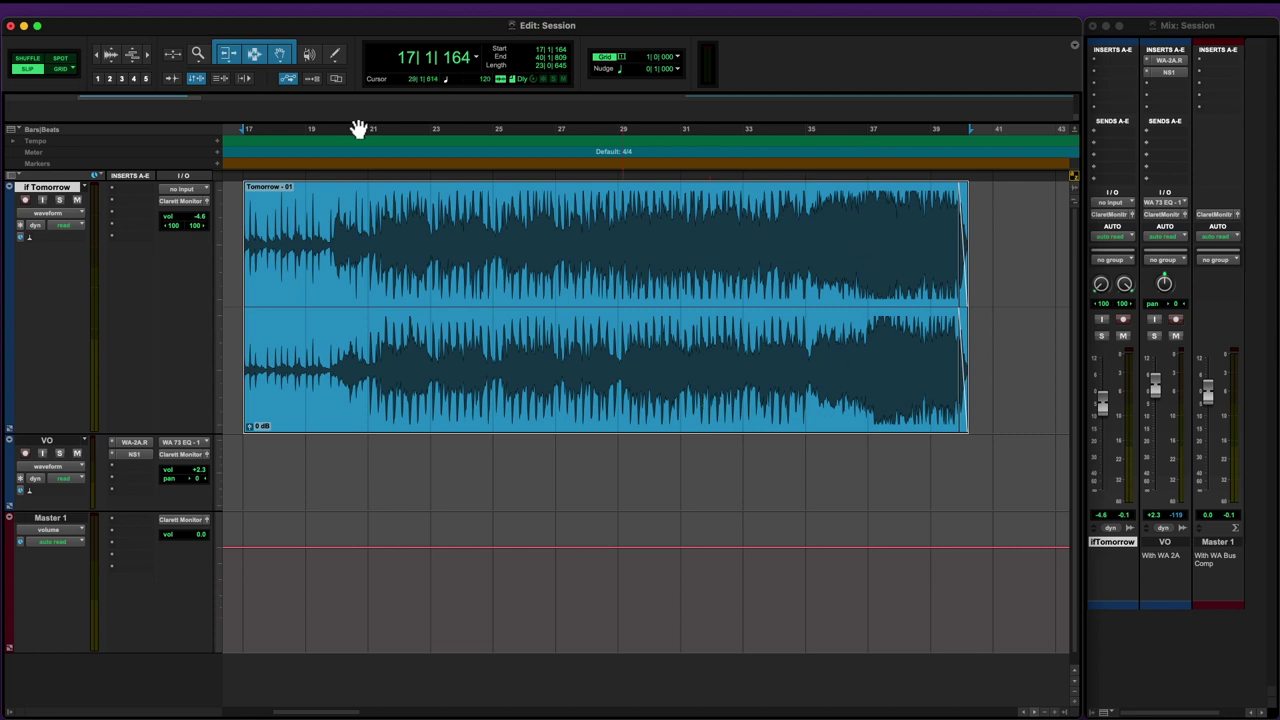
{"action": "left_click", "coordinate": [314, 12]}
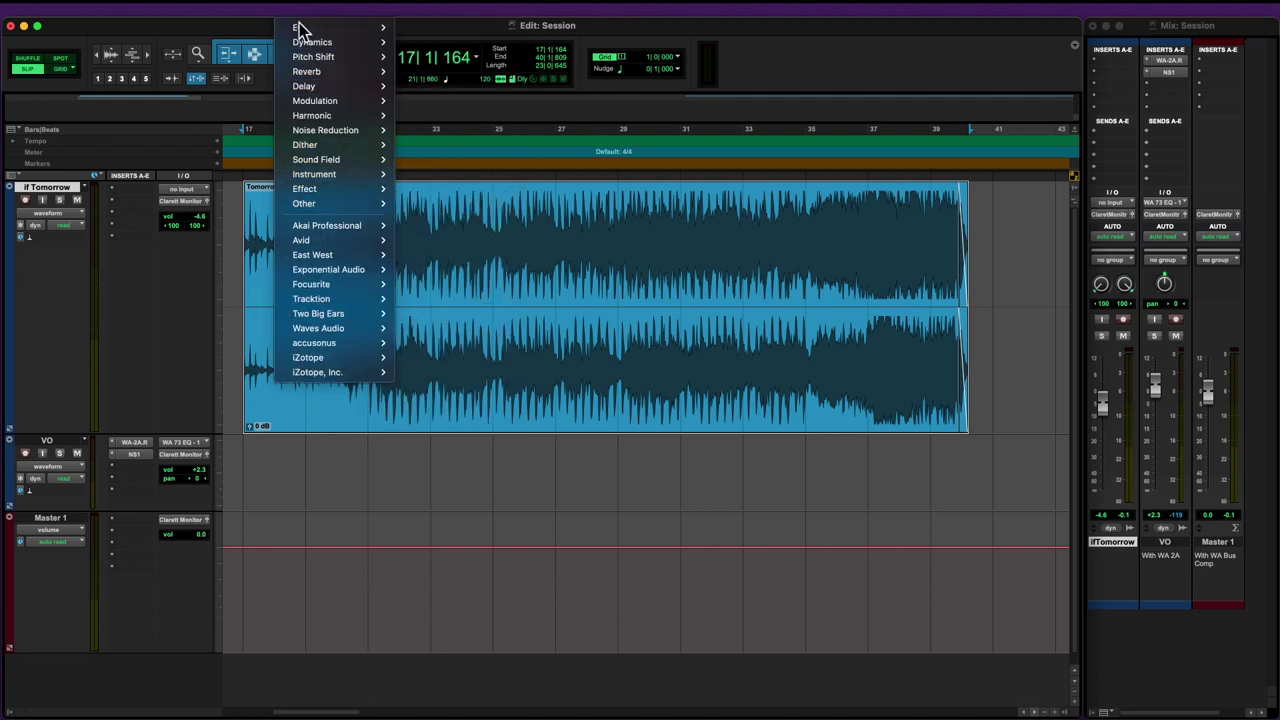
{"action": "mouse_move", "coordinate": [356, 137]}
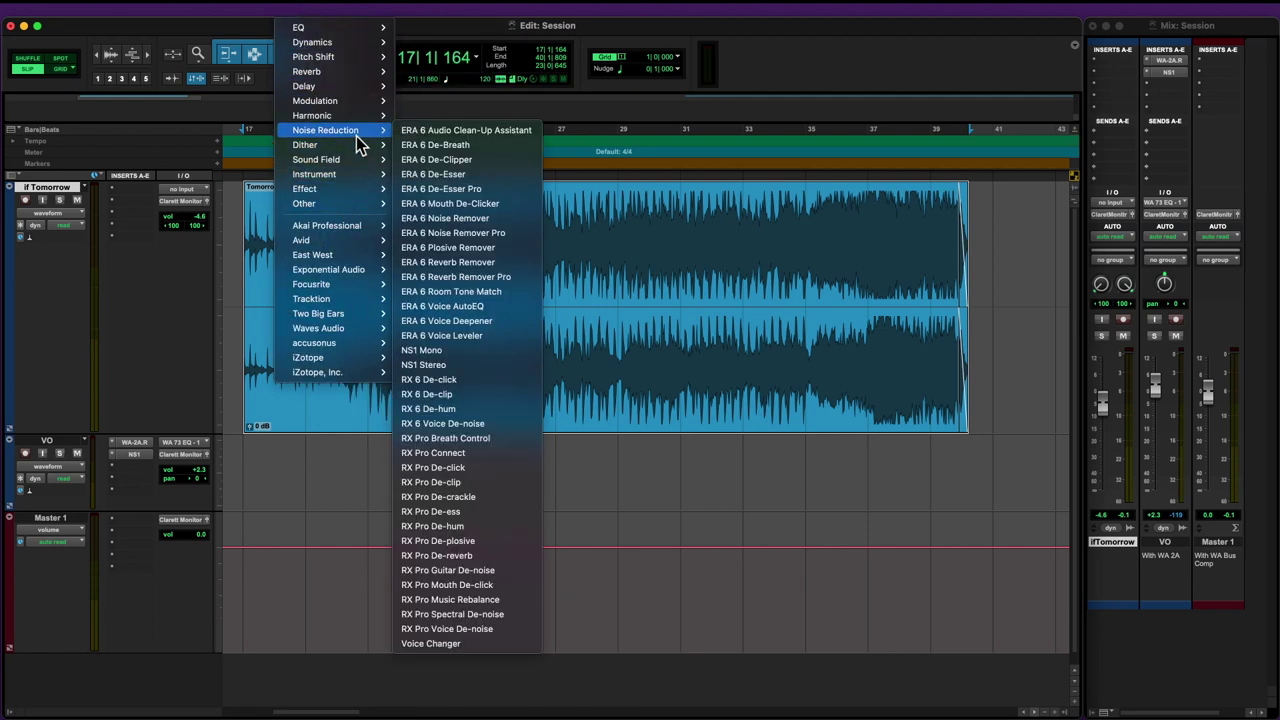
{"action": "left_click", "coordinate": [488, 458]}
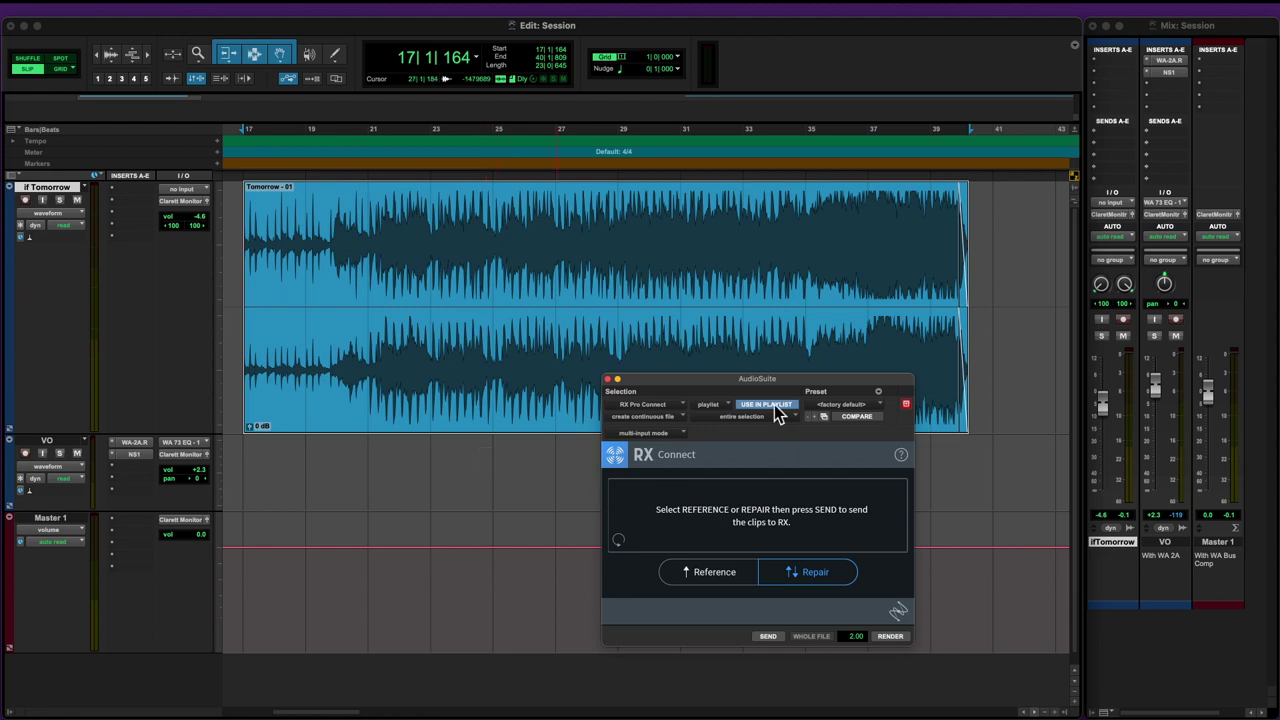
Keep the whole Tomorrow - 01 clip selected and send it to iZotope RX in Repair mode.
{"action": "left_click", "coordinate": [507, 418]}
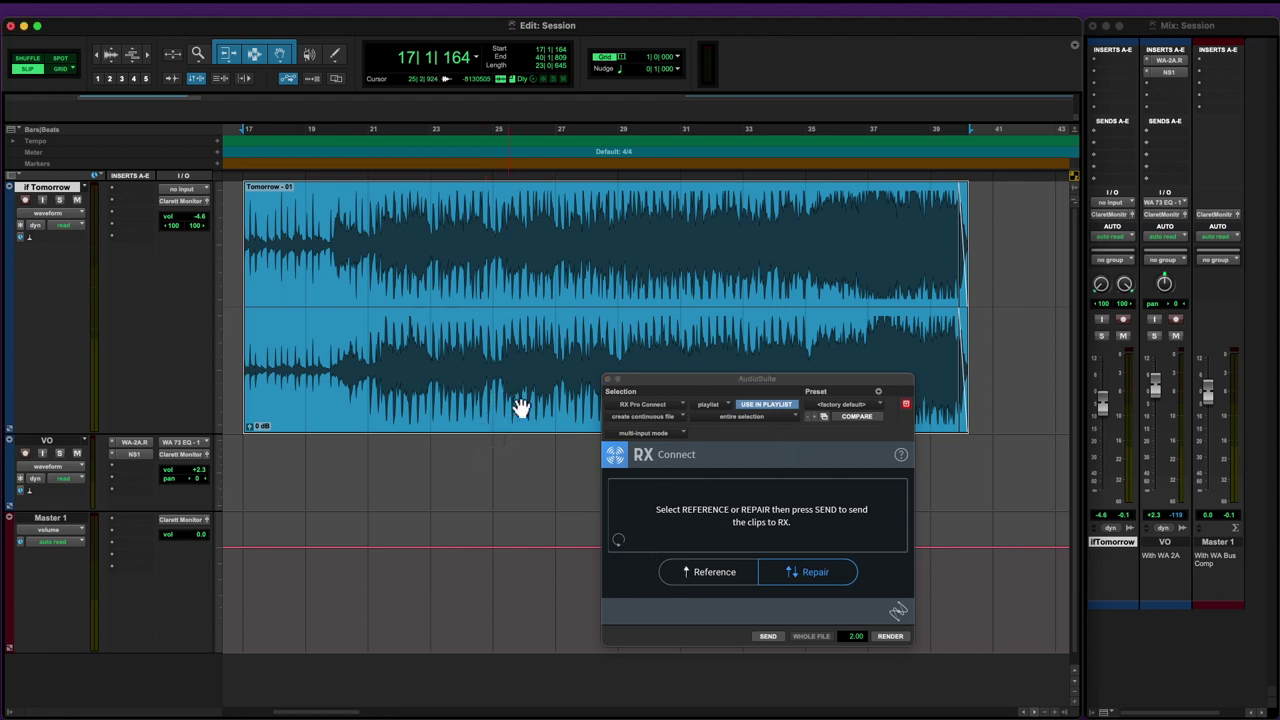
{"action": "left_click", "coordinate": [510, 517]}
{"action": "double_click", "coordinate": [517, 414]}
{"action": "left_click", "coordinate": [767, 637]}
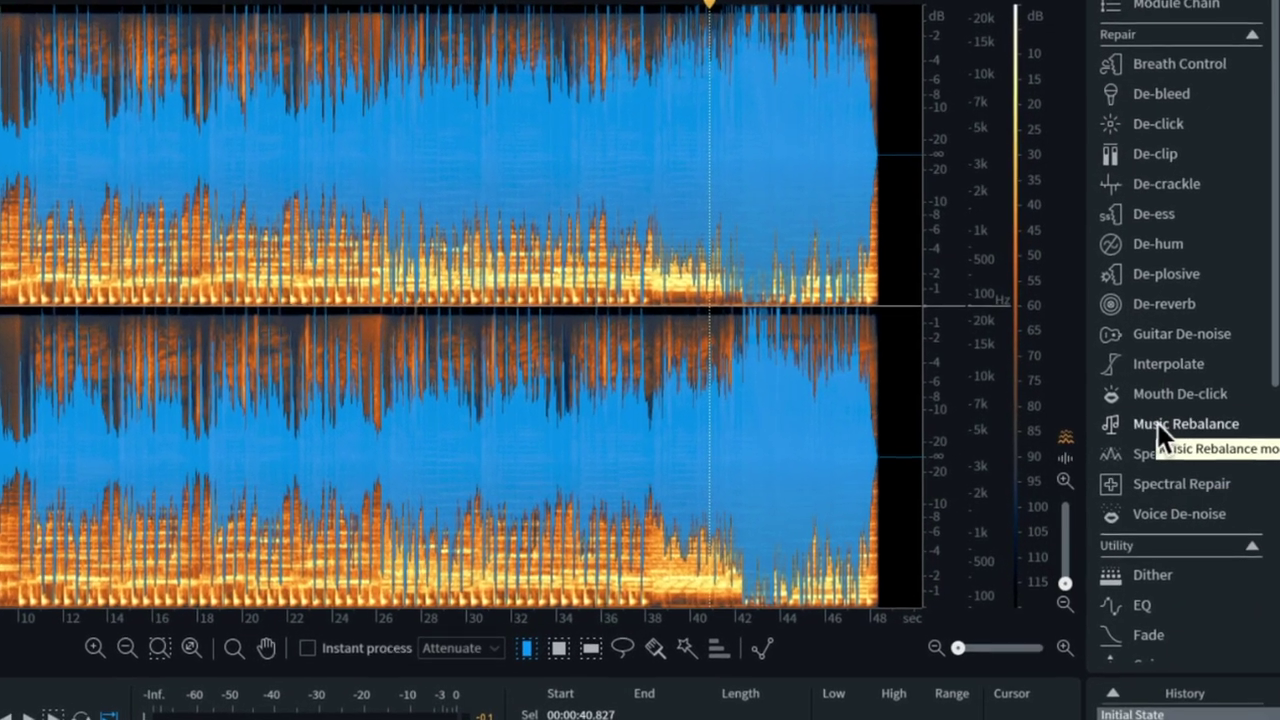
Open Music Rebalance and set the vocal gain to -Inf, quality to Best and separation to 95.1.
{"action": "left_click", "coordinate": [1156, 420]}
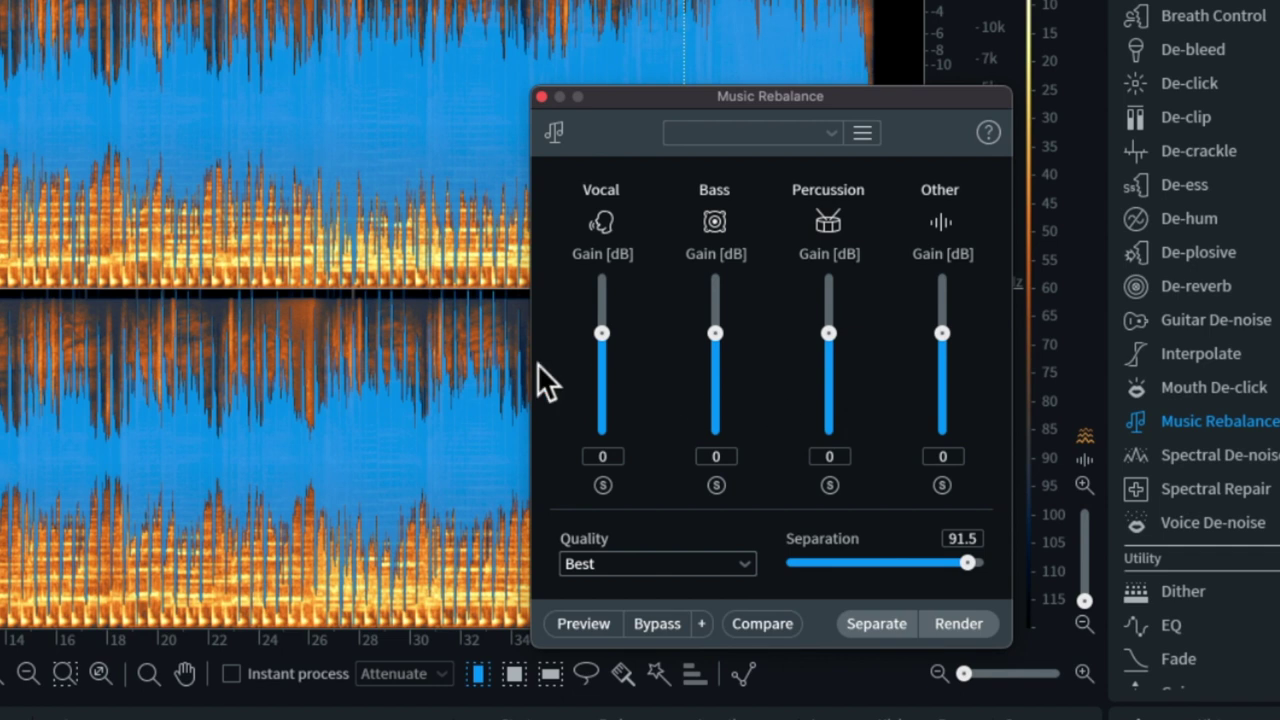
{"action": "left_click_drag", "start_coordinate": [601, 333], "coordinate": [687, 484]}
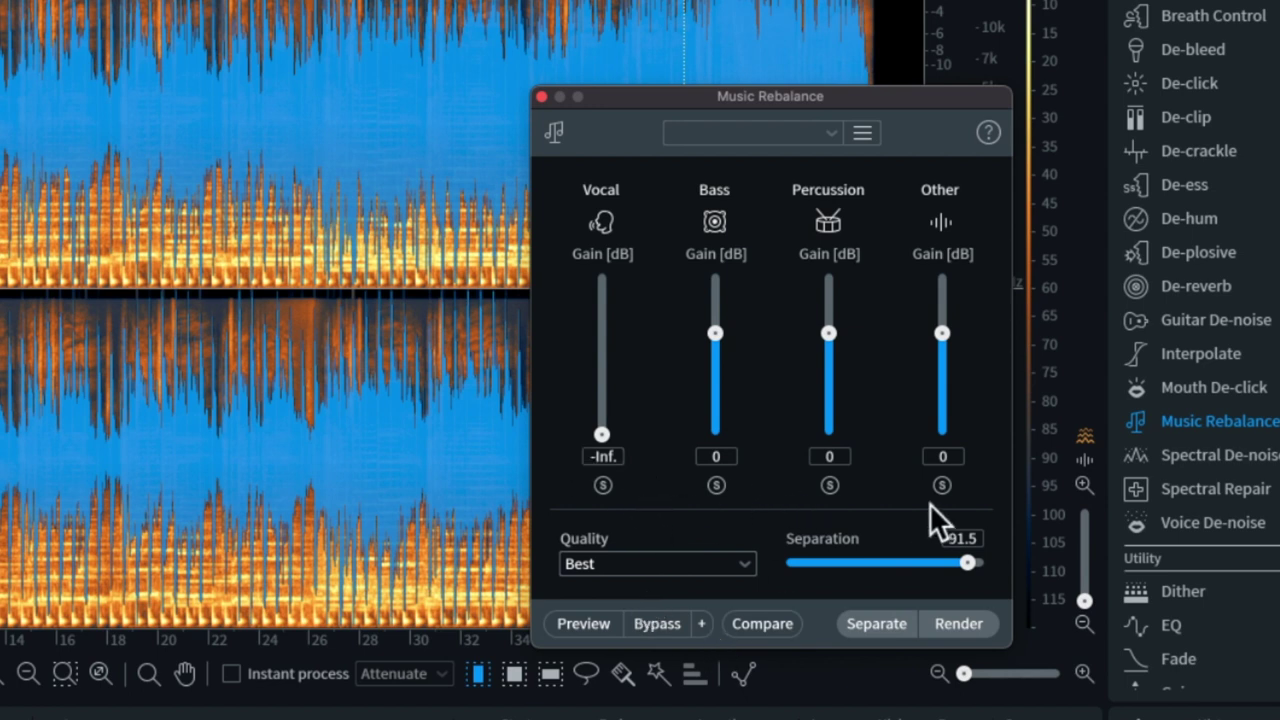
{"action": "left_click", "coordinate": [729, 570]}
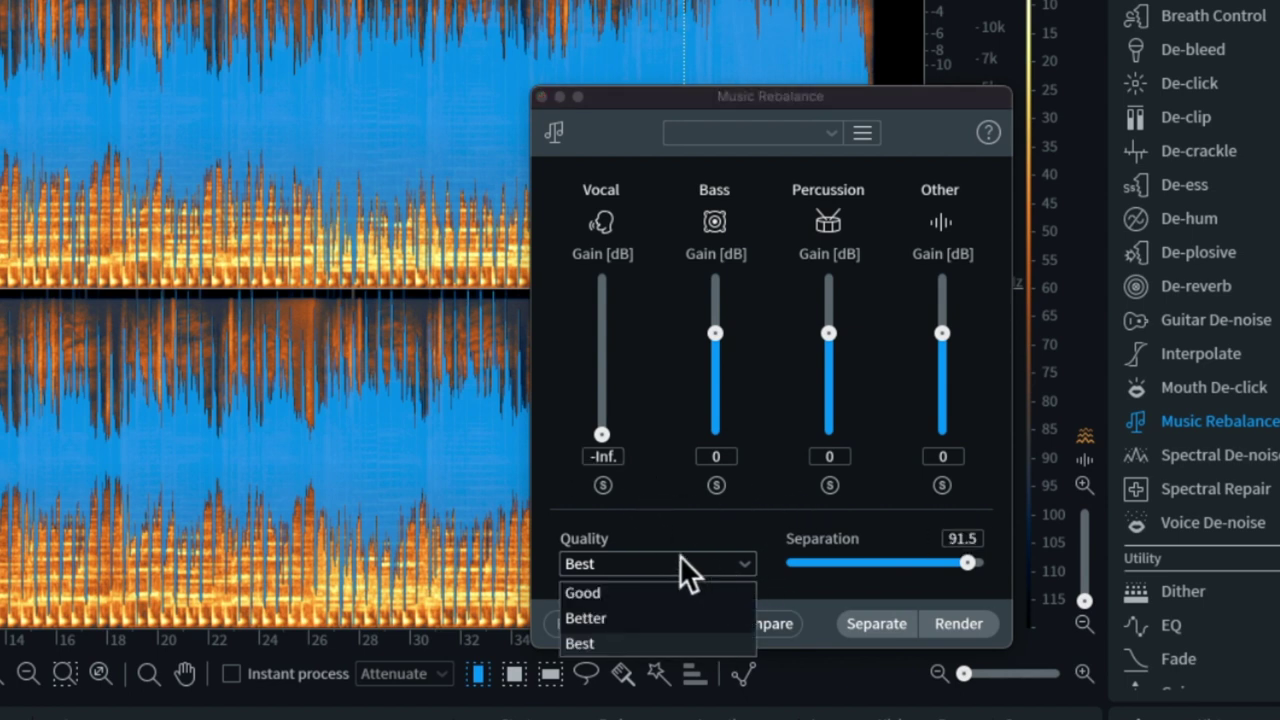
{"action": "left_click", "coordinate": [630, 642]}
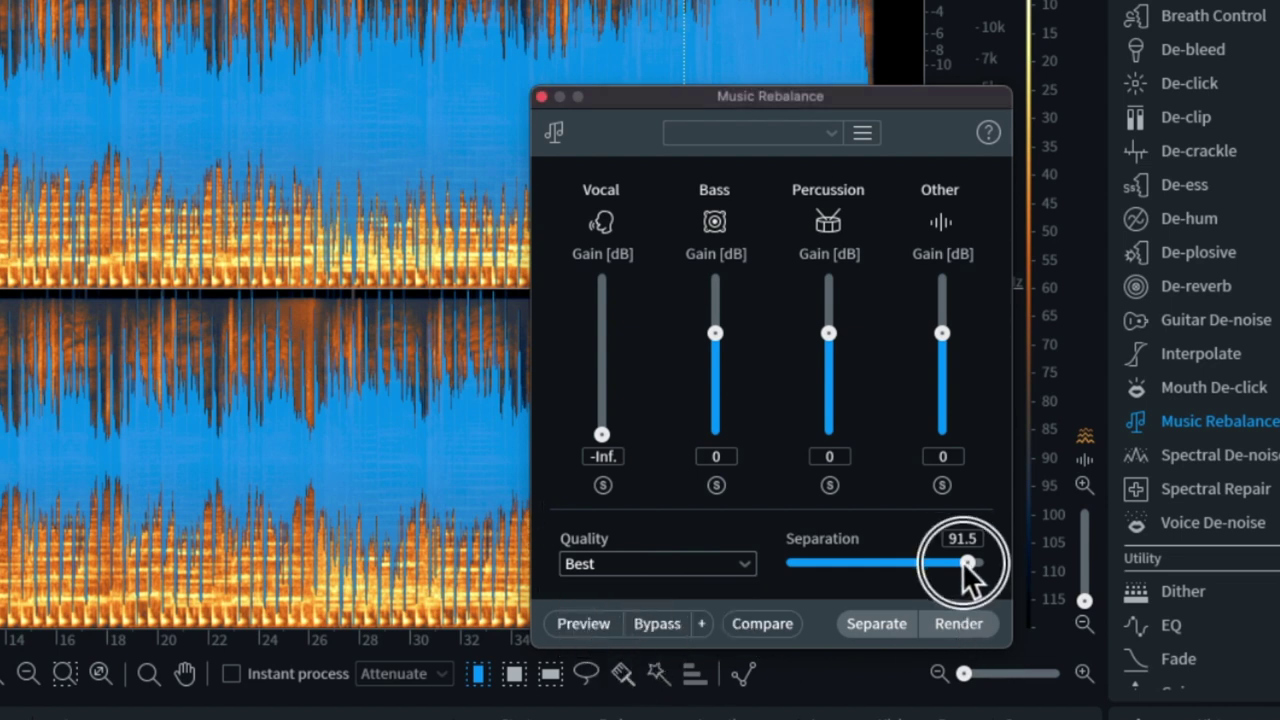
{"action": "left_click_drag", "start_coordinate": [962, 561], "coordinate": [1010, 571]}
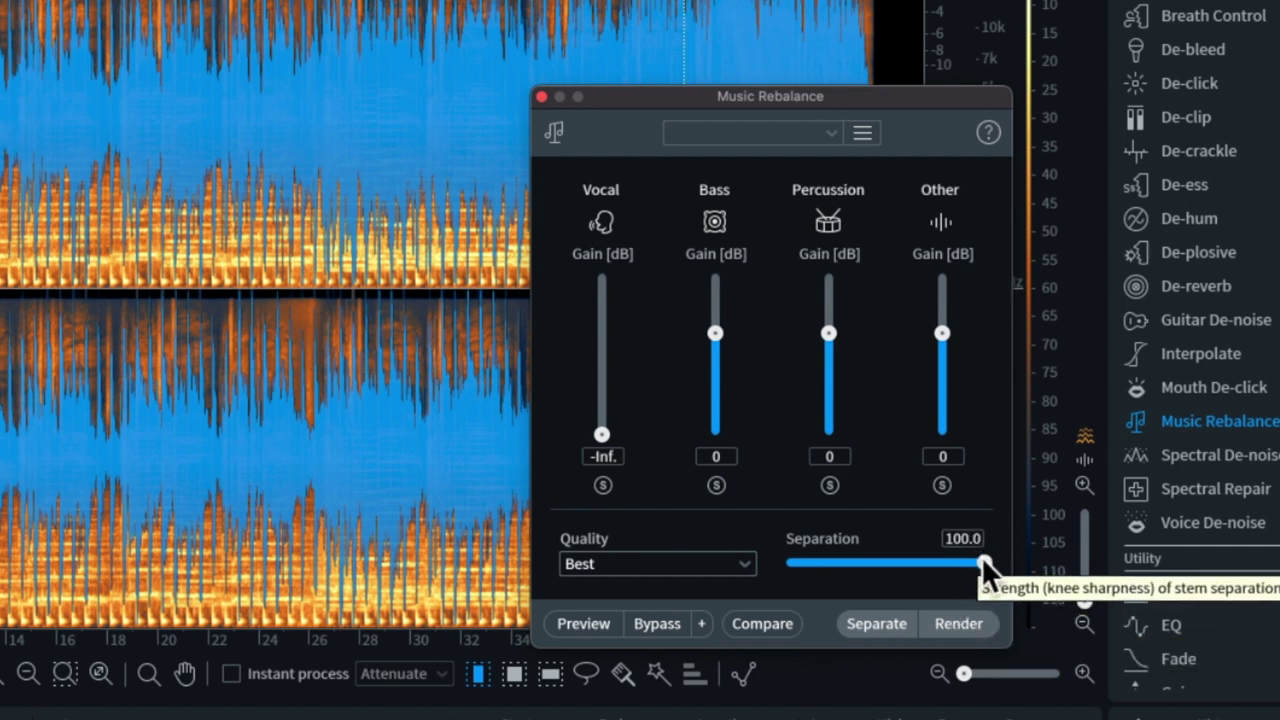
{"action": "left_click_drag", "start_coordinate": [984, 562], "coordinate": [975, 566]}
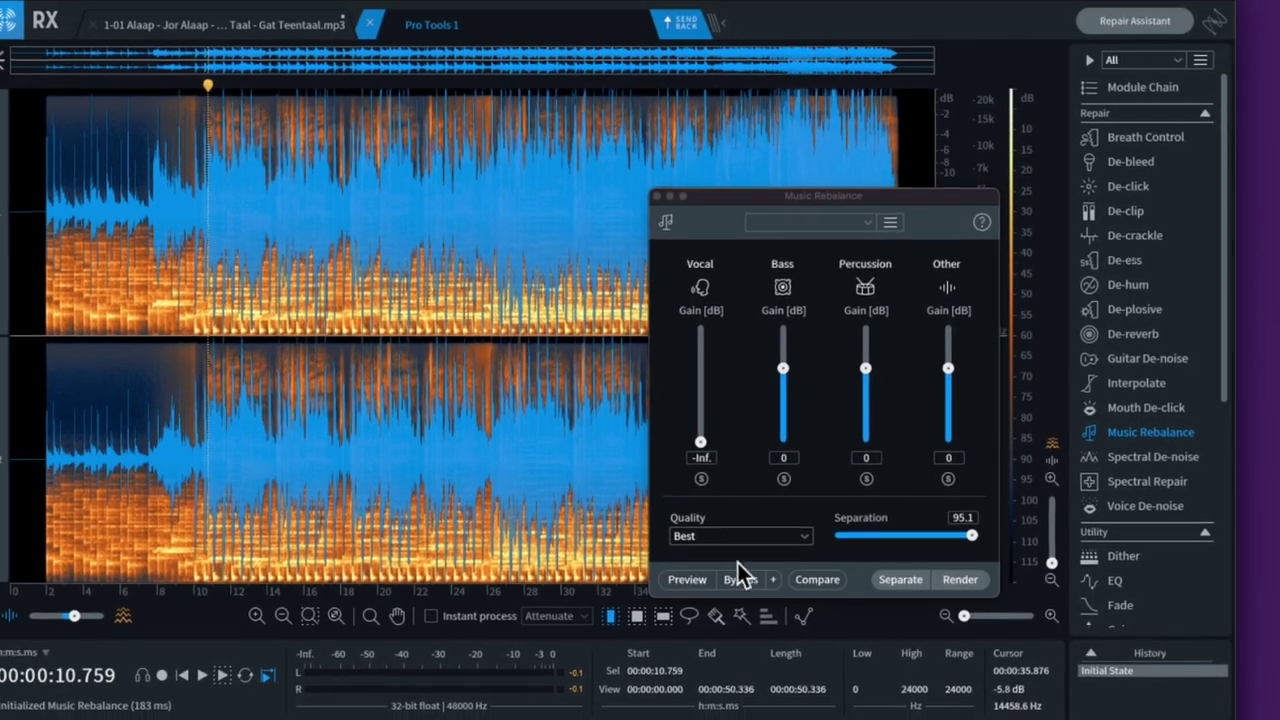
Reposition the playhead between about 10 and 14 seconds and briefly audition the unprocessed audio from about 11 seconds.
{"action": "left_click", "coordinate": [207, 210]}
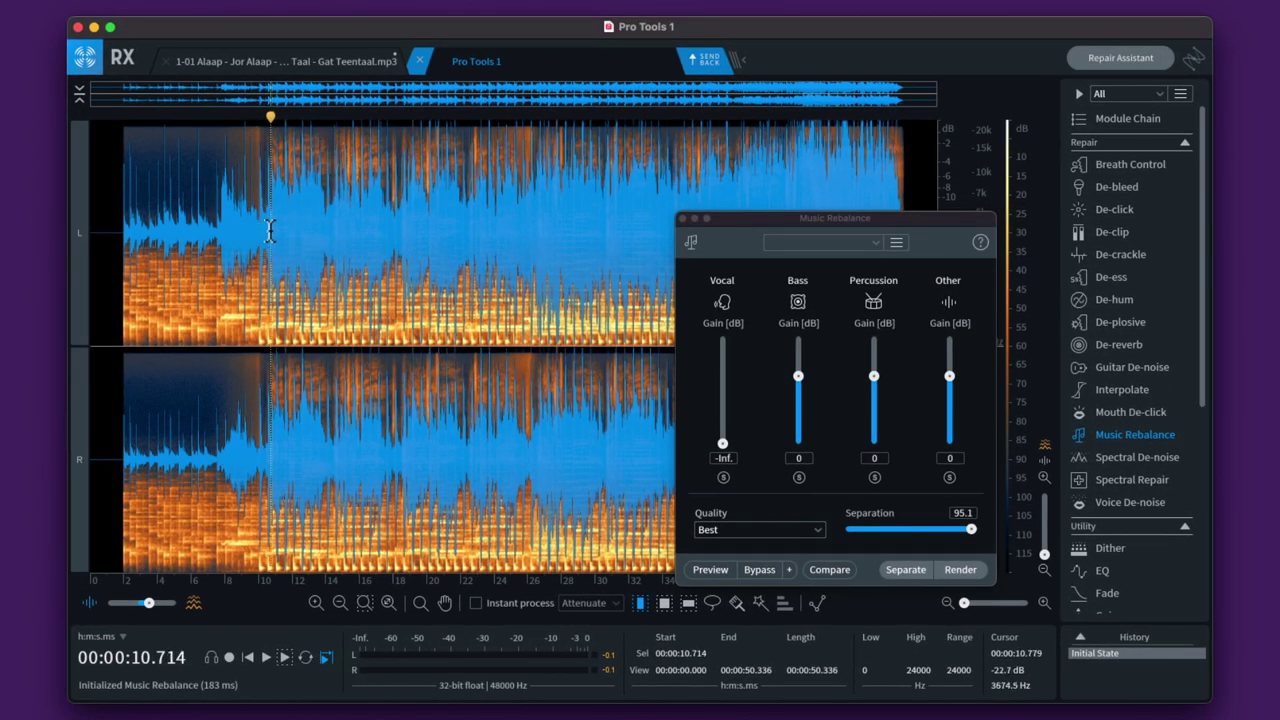
{"action": "left_click", "coordinate": [278, 206]}
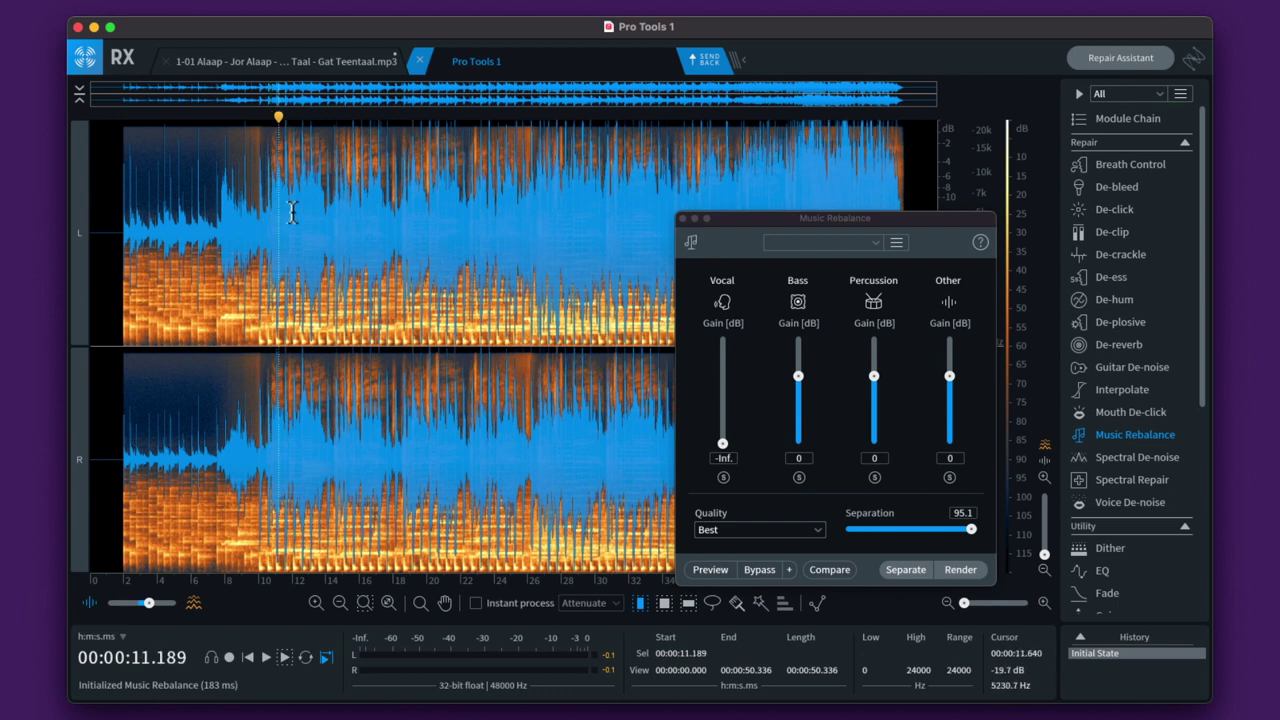
{"action": "left_click", "coordinate": [313, 214]}
{"action": "left_click", "coordinate": [275, 219]}
{"action": "key", "text": "space"}
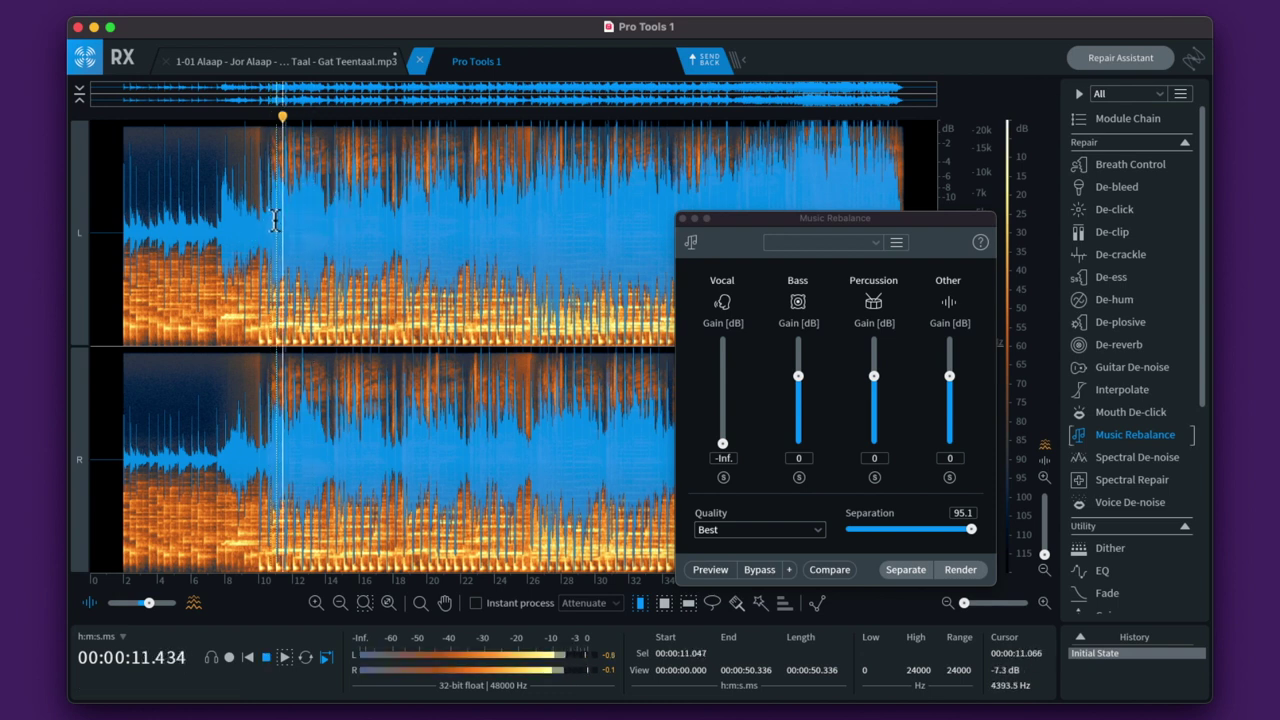
{"action": "key", "text": "space"}
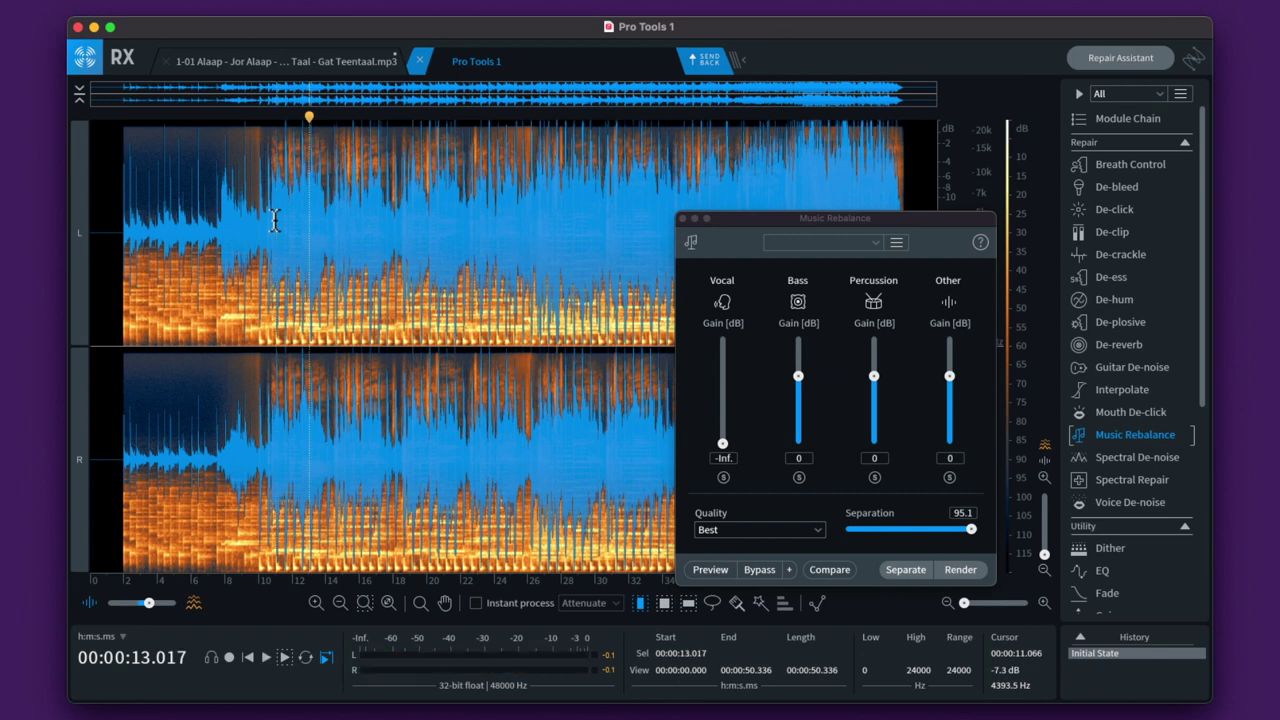
{"action": "left_click", "coordinate": [268, 214]}
{"action": "left_click", "coordinate": [297, 221]}
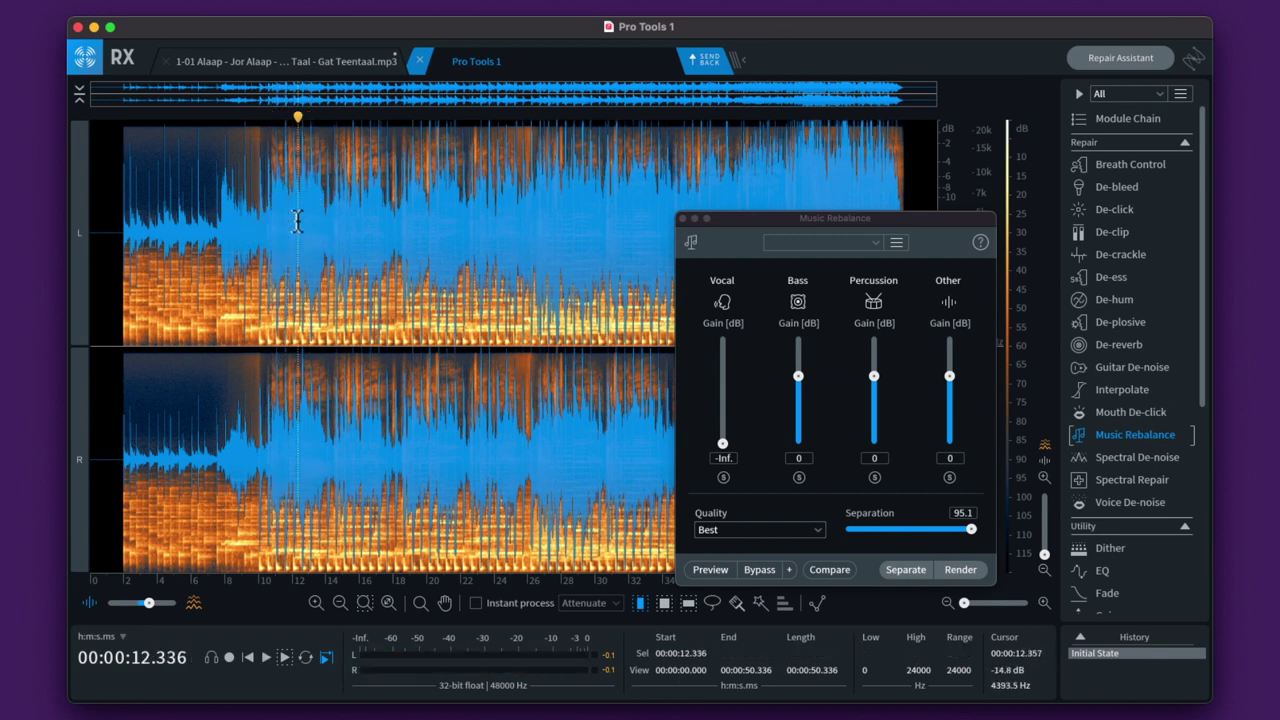
{"action": "left_click", "coordinate": [278, 220]}
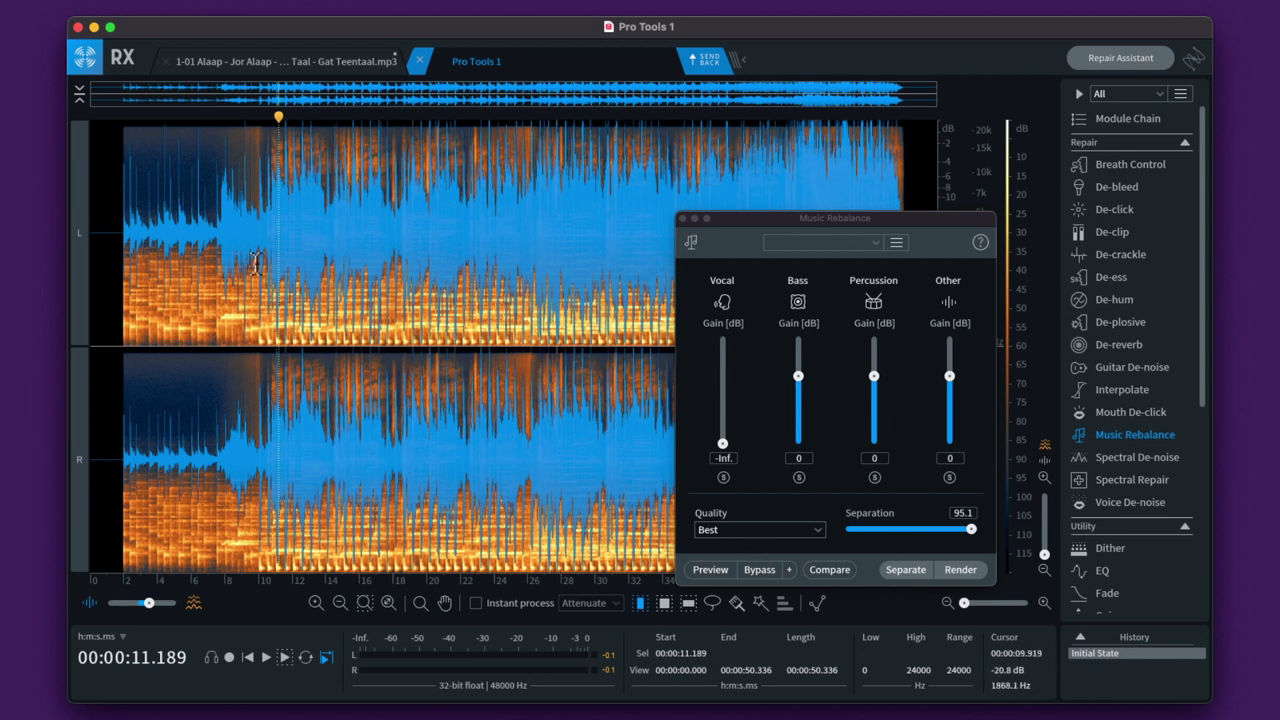
{"action": "left_click", "coordinate": [325, 271]}
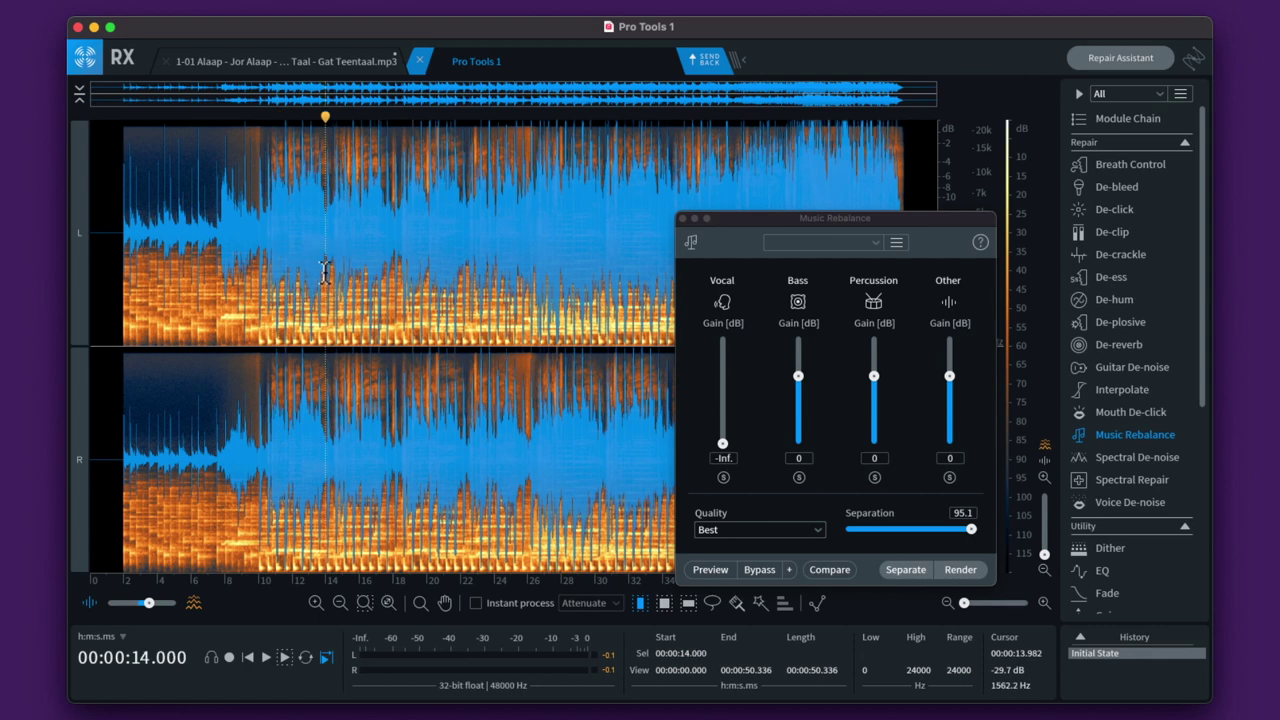
Render Music Rebalance over the entire file, clear the selection and close the module window.
{"action": "key", "text": "super+a"}
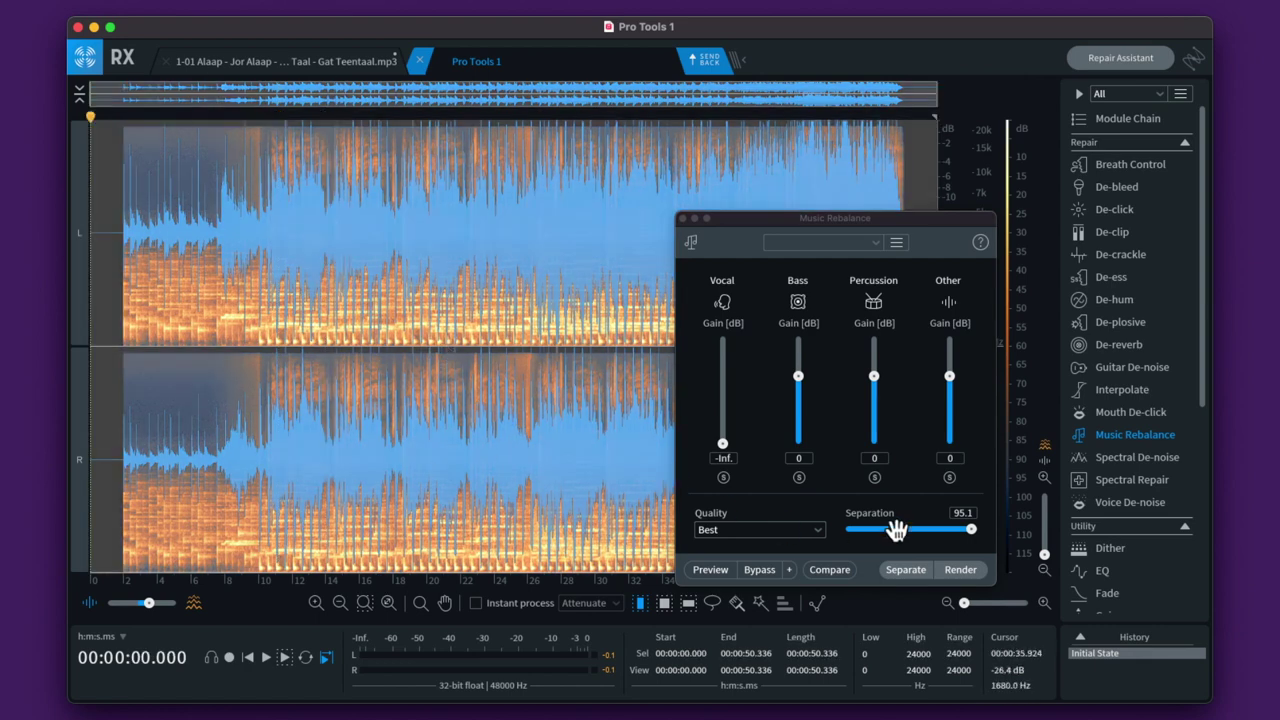
{"action": "left_click", "coordinate": [960, 570]}
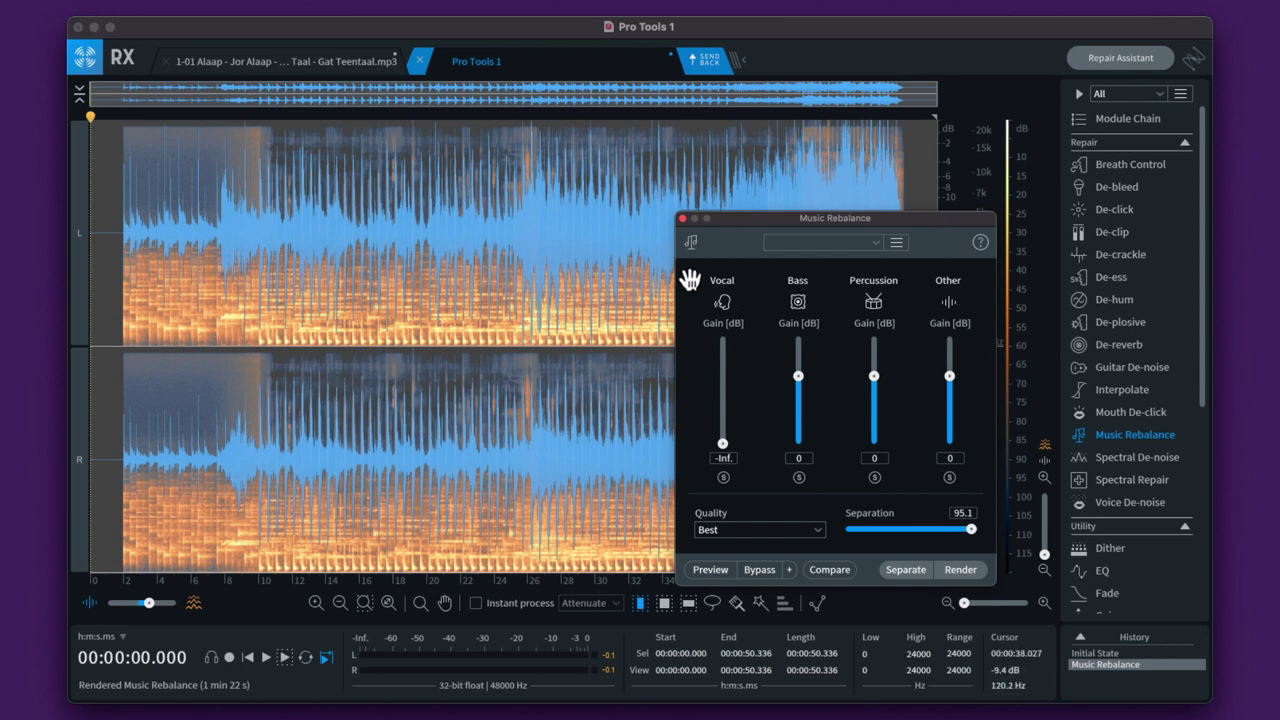
{"action": "left_click", "coordinate": [392, 360]}
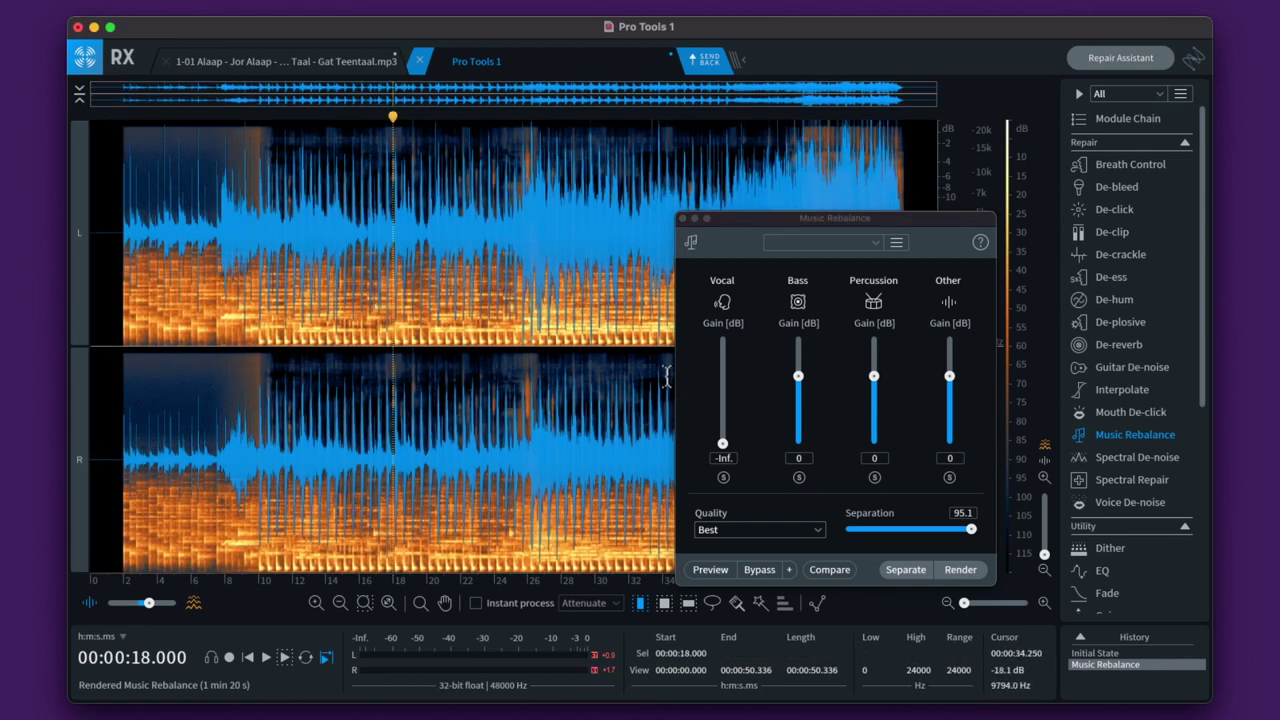
{"action": "left_click", "coordinate": [682, 218]}
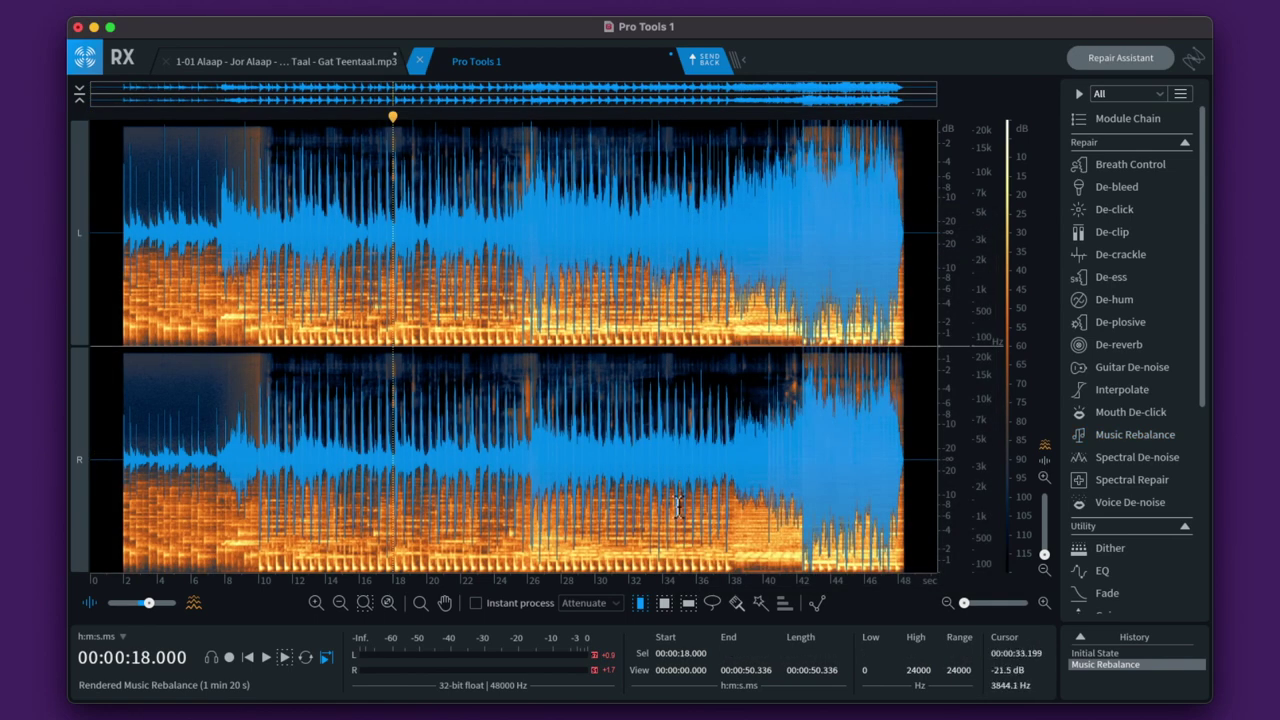
Compare the two history states, return to Initial State and play the original audio from the 10-second mark.
{"action": "left_click", "coordinate": [1119, 653]}
{"action": "left_click", "coordinate": [1102, 666]}
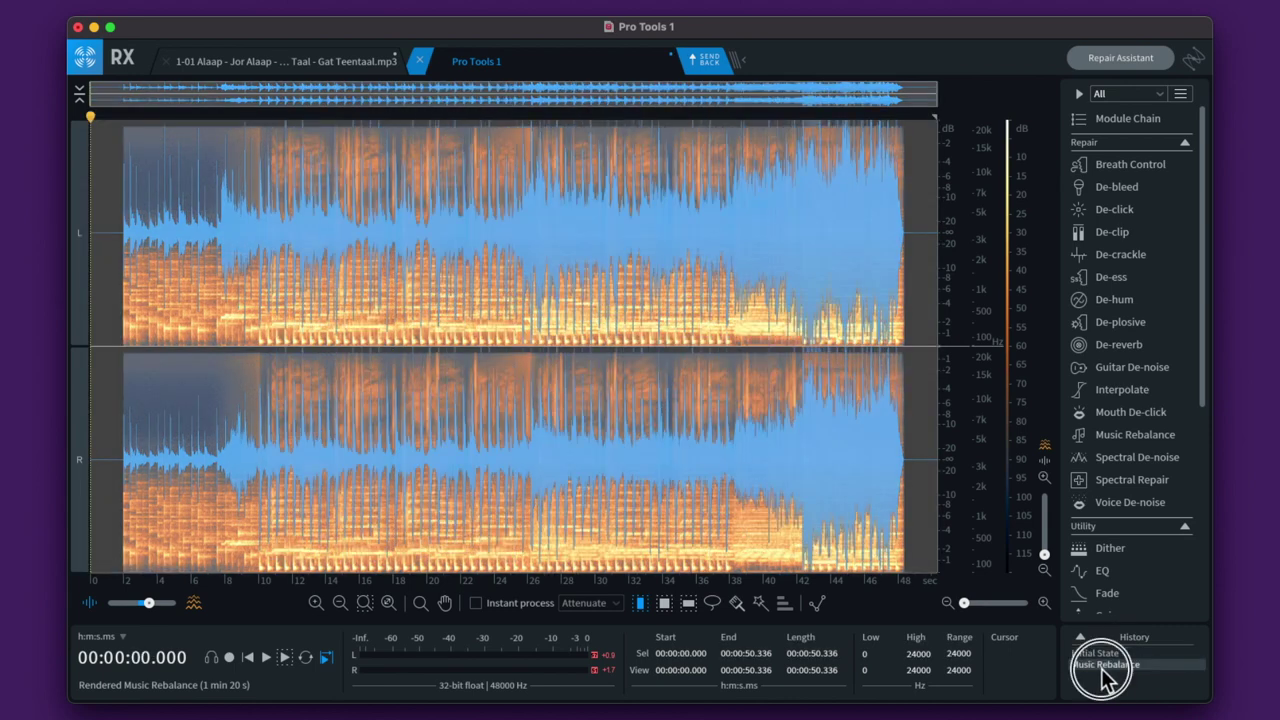
{"action": "left_click", "coordinate": [264, 220]}
{"action": "key", "text": "ctrl+z"}
{"action": "key", "text": "space"}
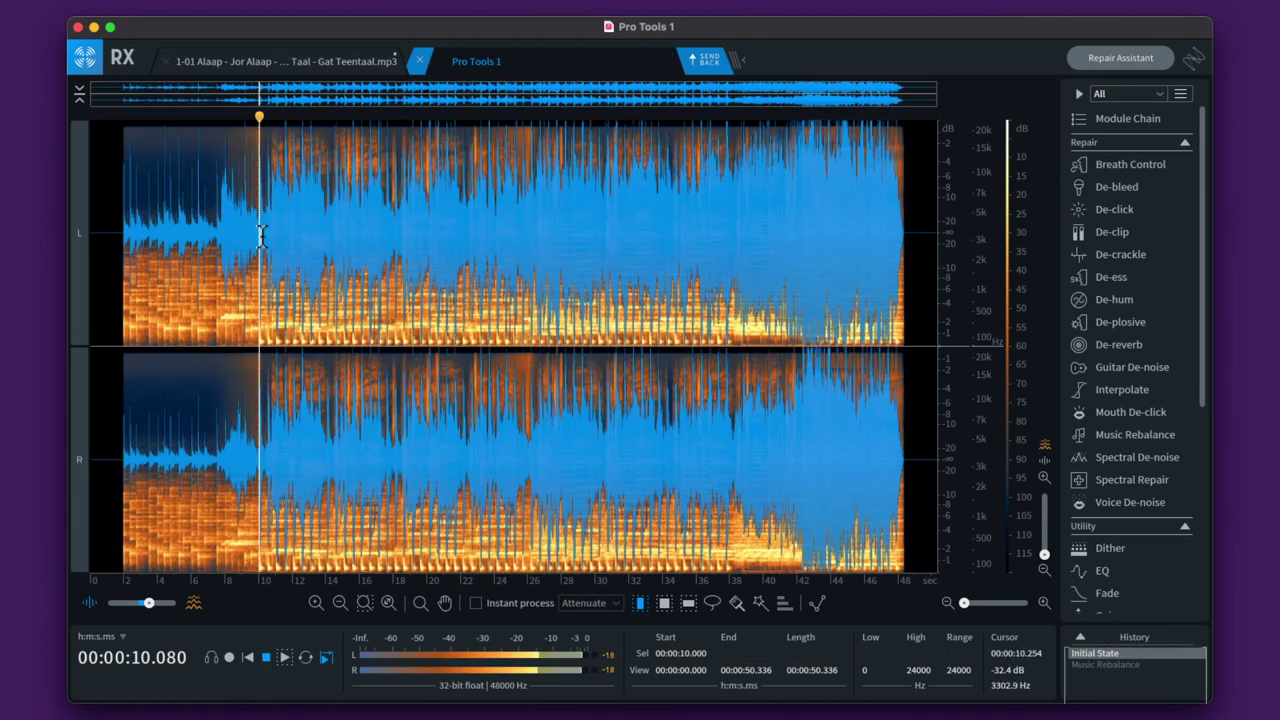
Alternate between the Music Rebalance and Initial State history entries during playback, finishing on Music Rebalance.
{"action": "left_click", "coordinate": [1120, 665]}
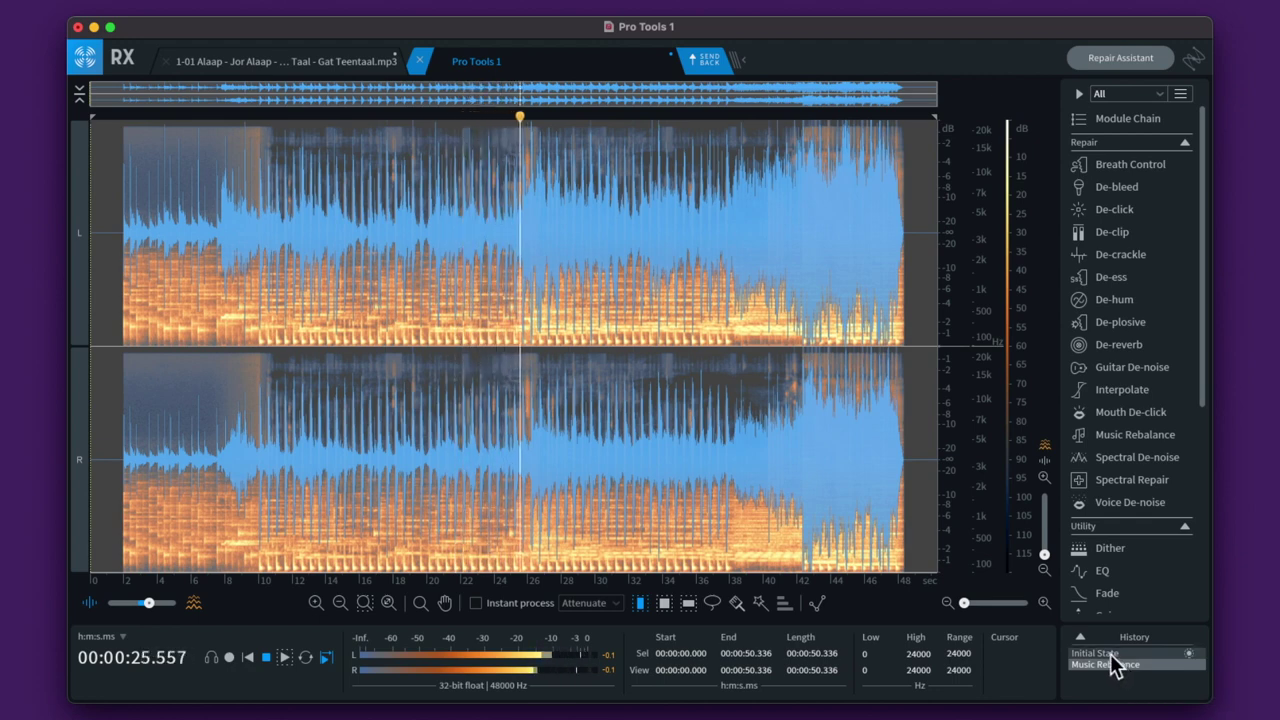
{"action": "left_click", "coordinate": [1110, 653]}
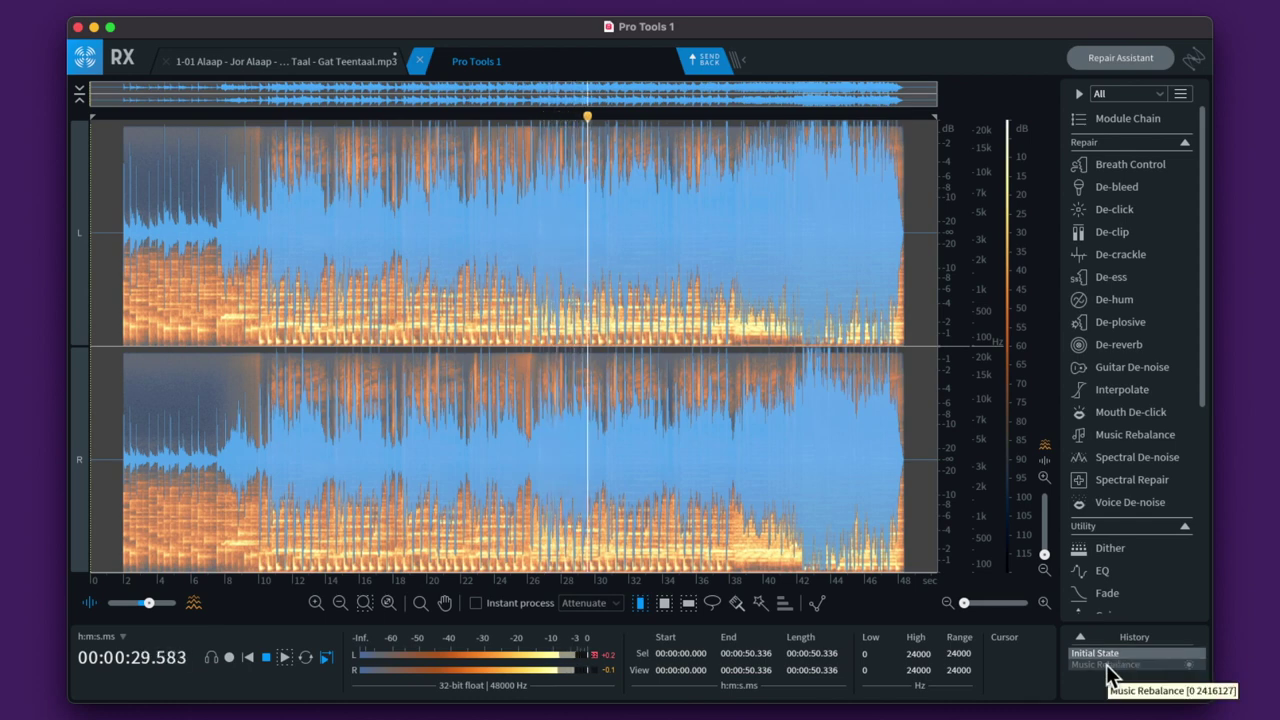
{"action": "left_click", "coordinate": [1106, 664]}
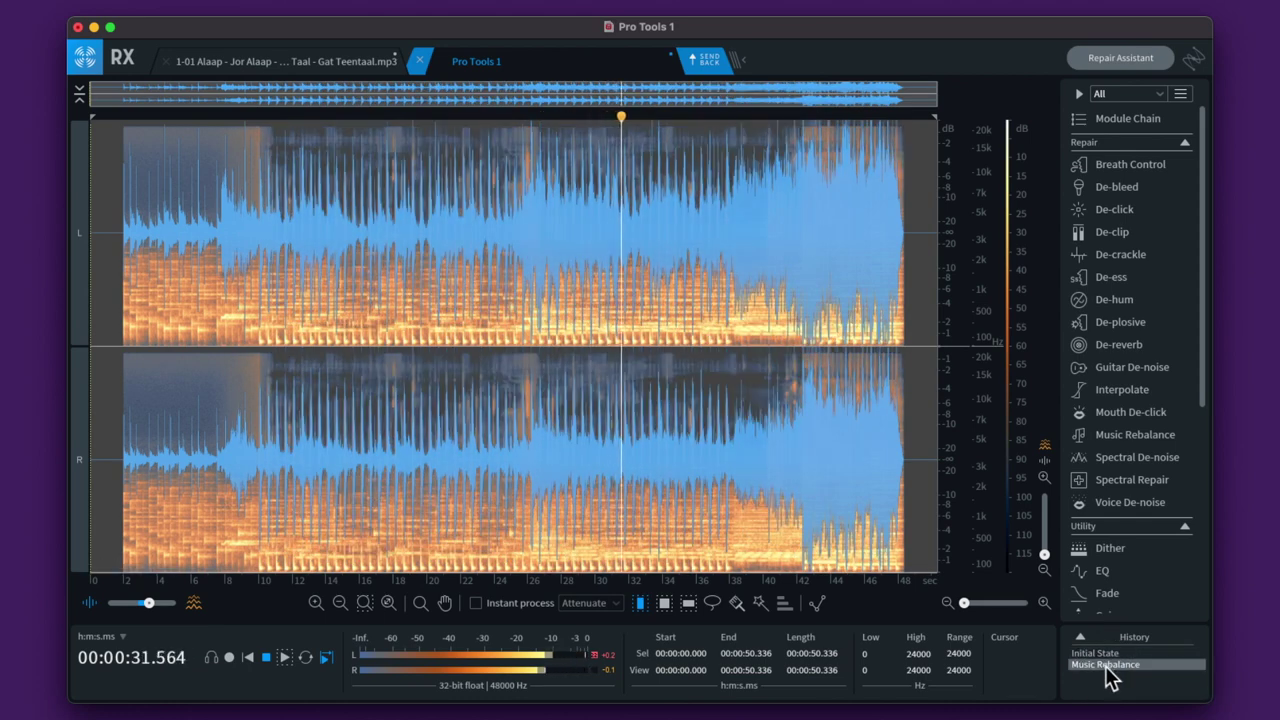
{"action": "left_click", "coordinate": [1099, 652]}
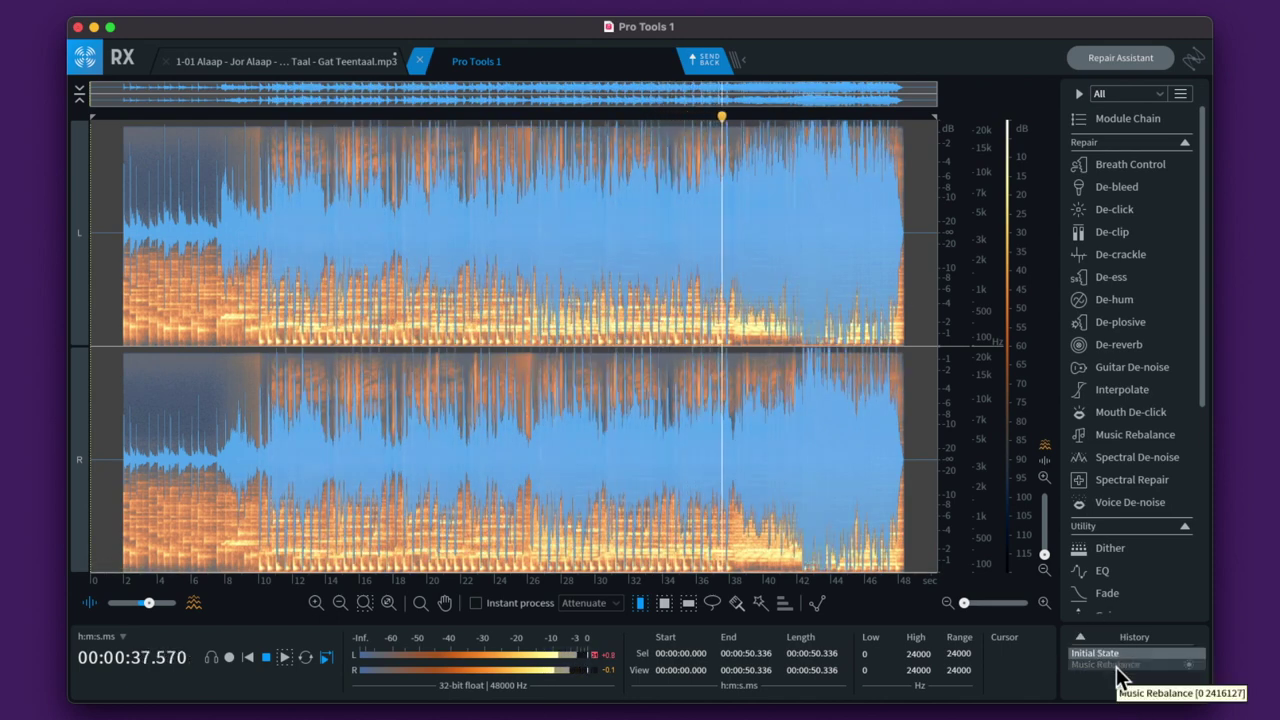
{"action": "left_click", "coordinate": [1116, 665]}
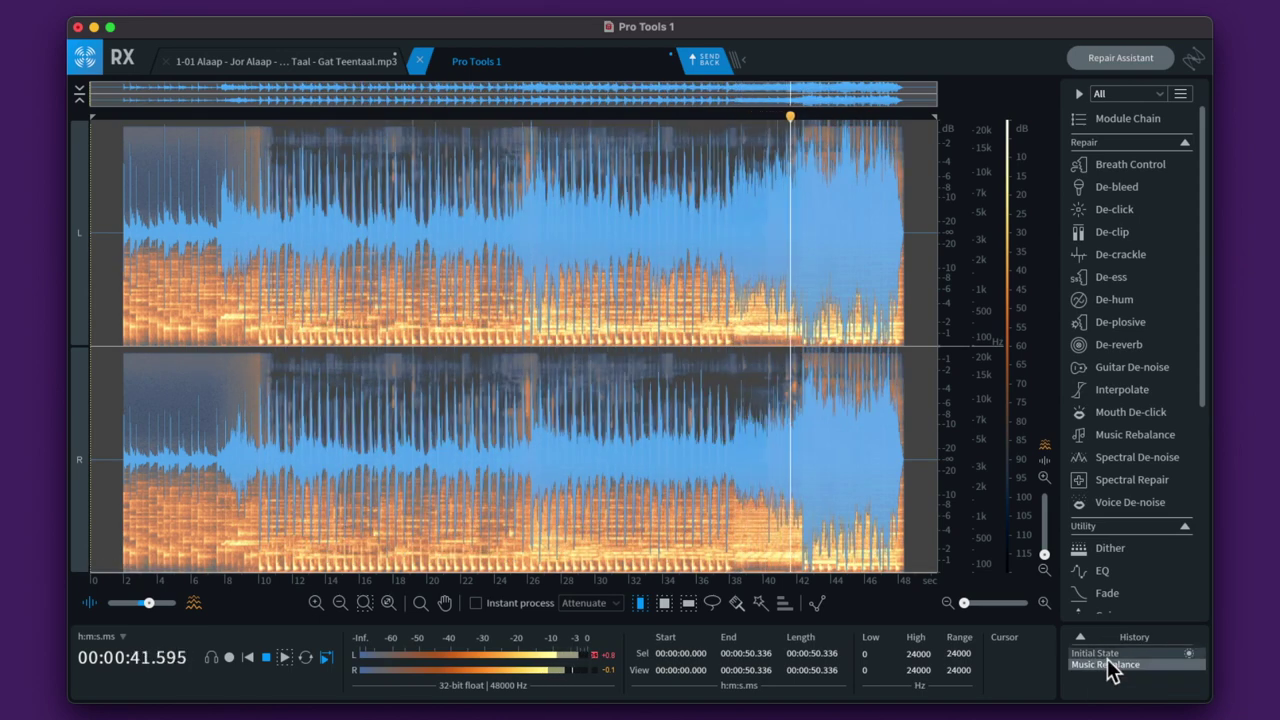
{"action": "left_click", "coordinate": [1106, 655]}
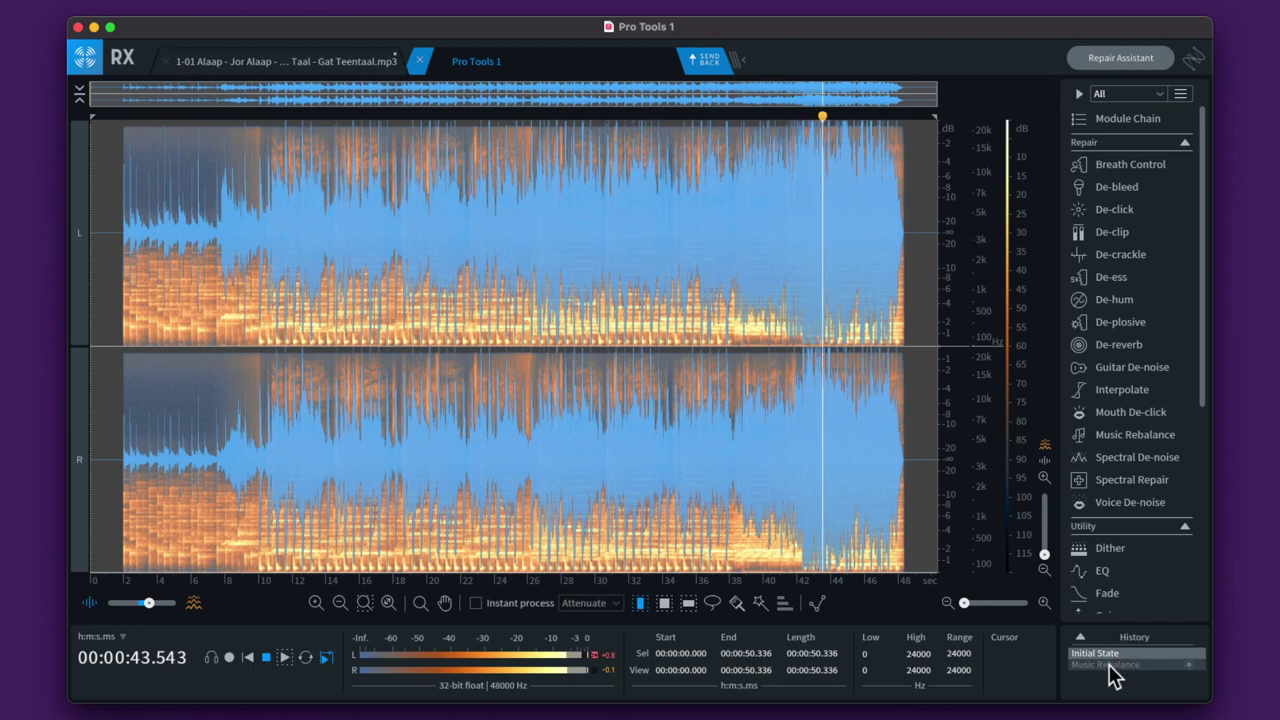
{"action": "left_click", "coordinate": [1108, 664]}
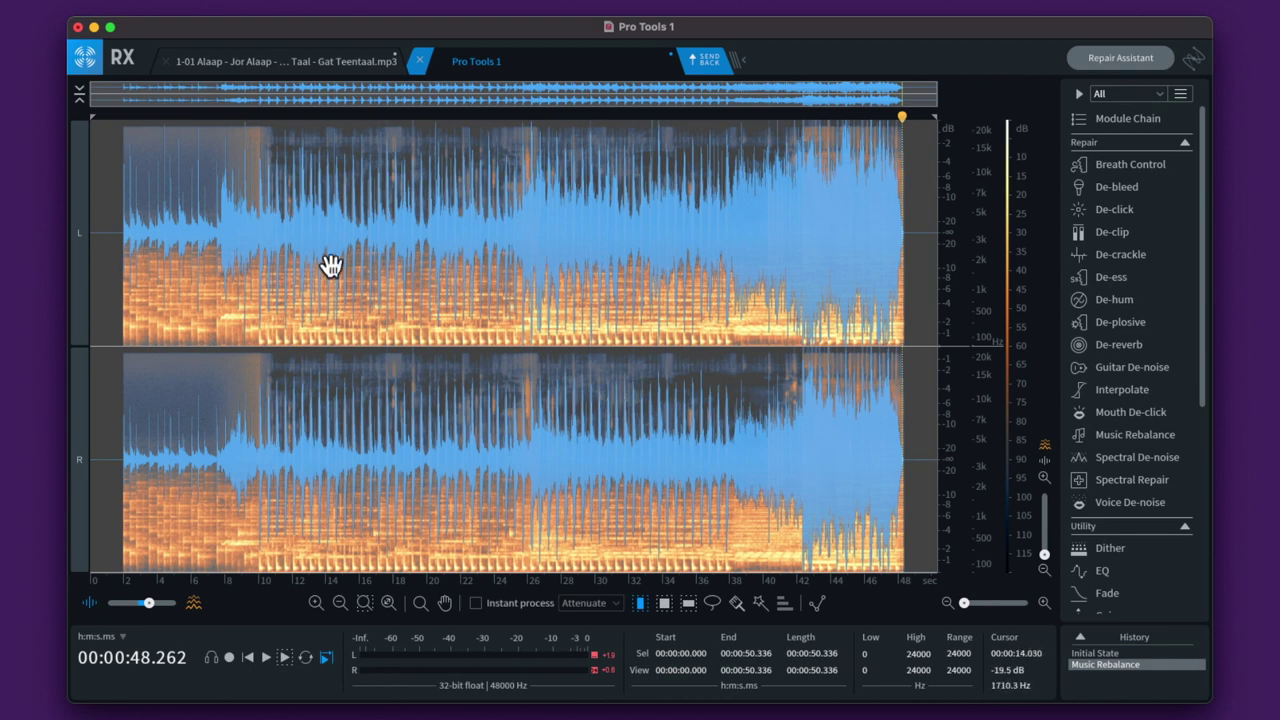
Send the rebalanced audio back to Pro Tools and render it onto the music clip through RX Connect.
{"action": "left_click", "coordinate": [317, 215]}
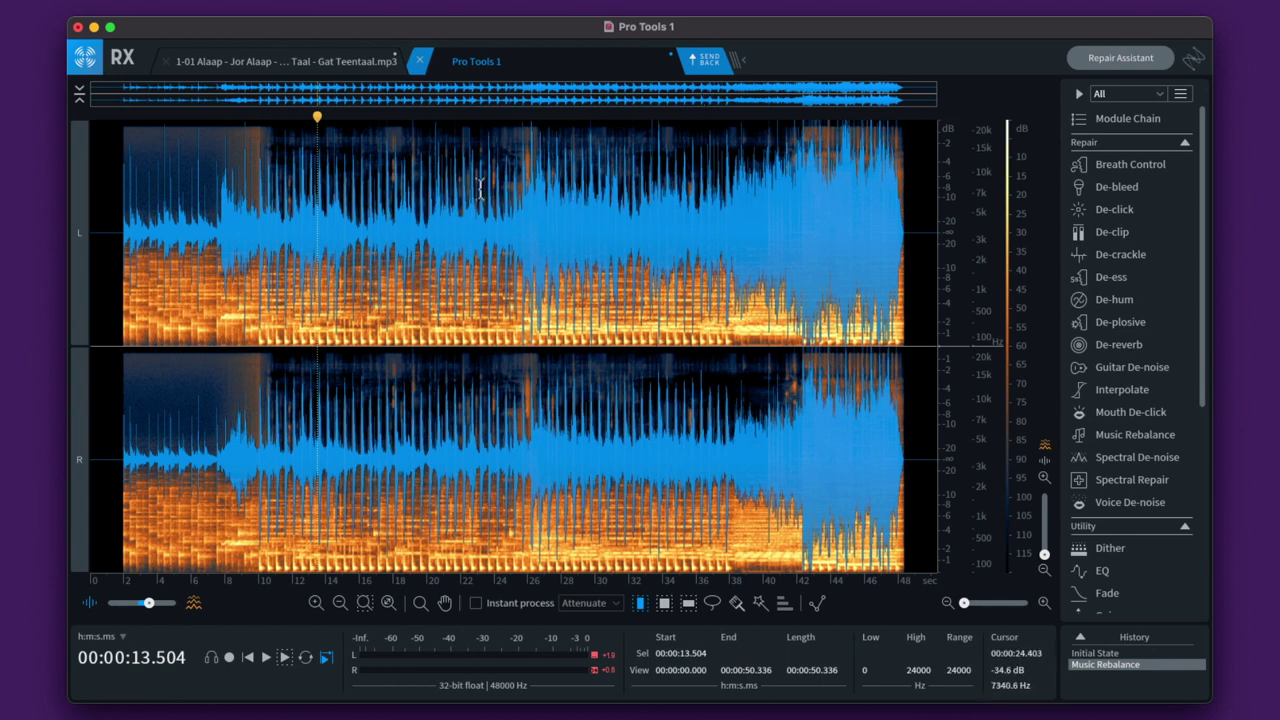
{"action": "left_click", "coordinate": [708, 64]}
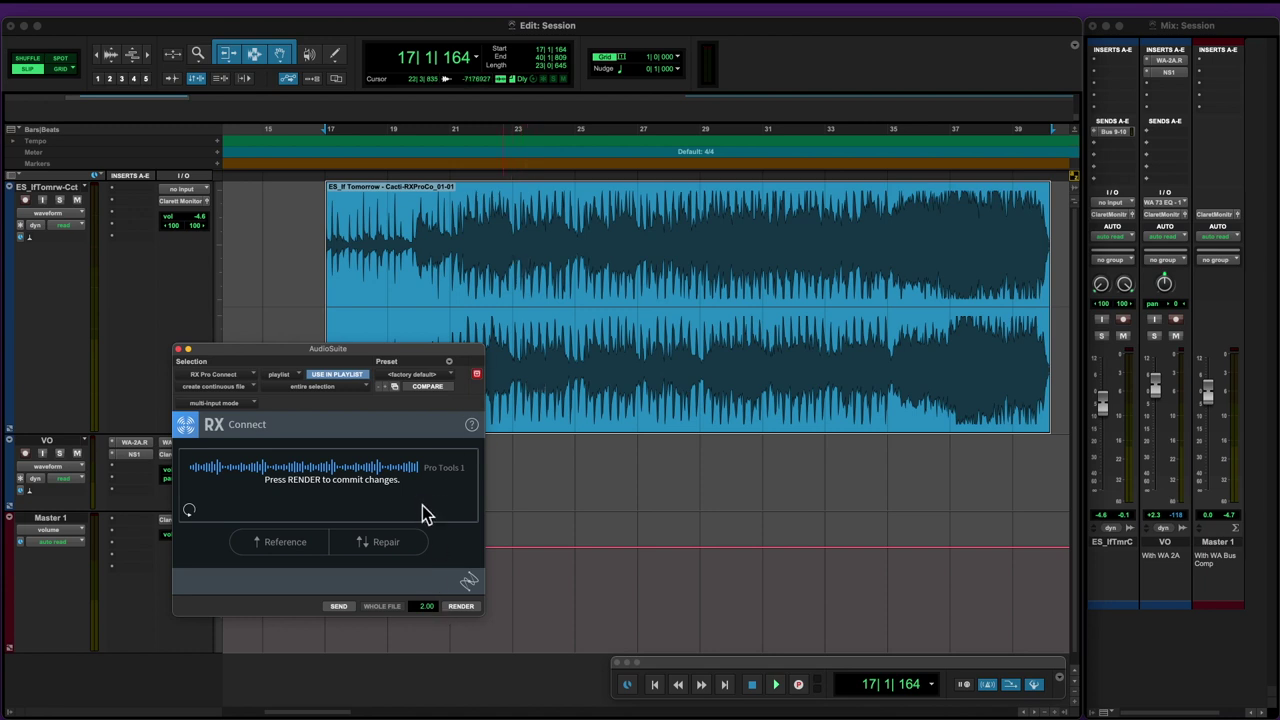
{"action": "left_click", "coordinate": [458, 606]}
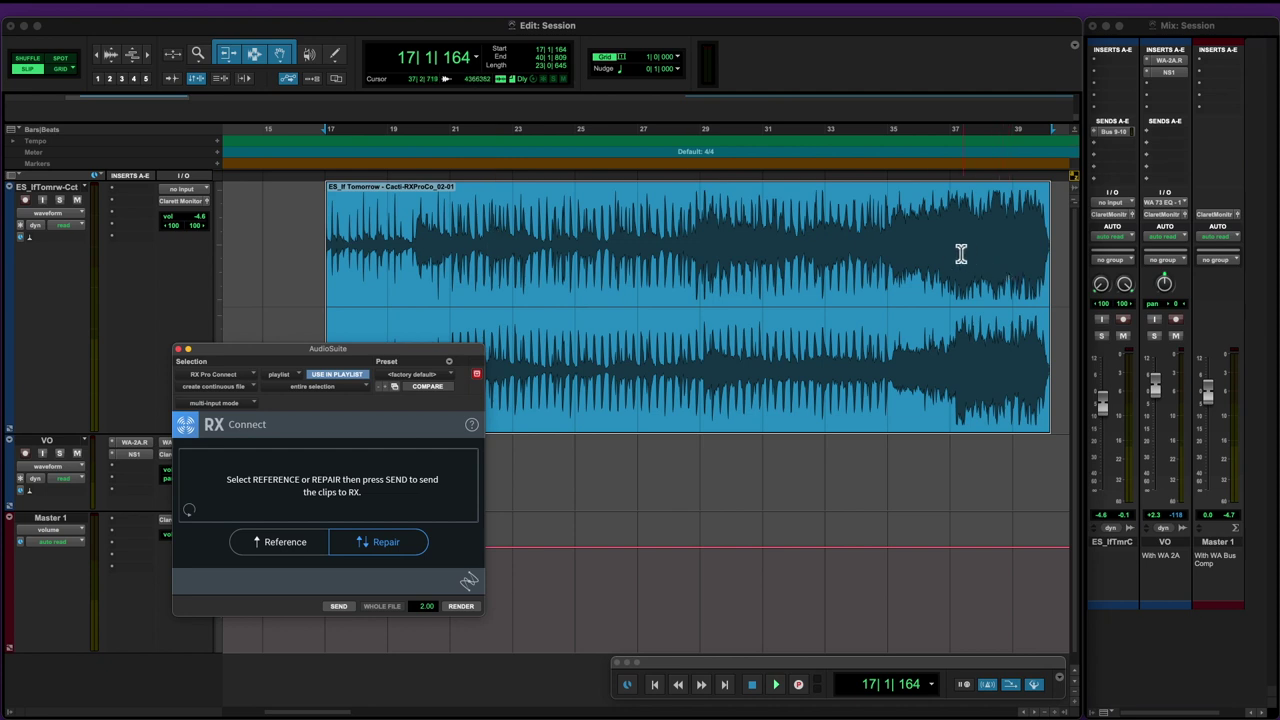
Audition the rendered music clip from just before bar 20, stop playback past bar 28 and select the whole clip.
{"action": "left_click", "coordinate": [472, 245]}
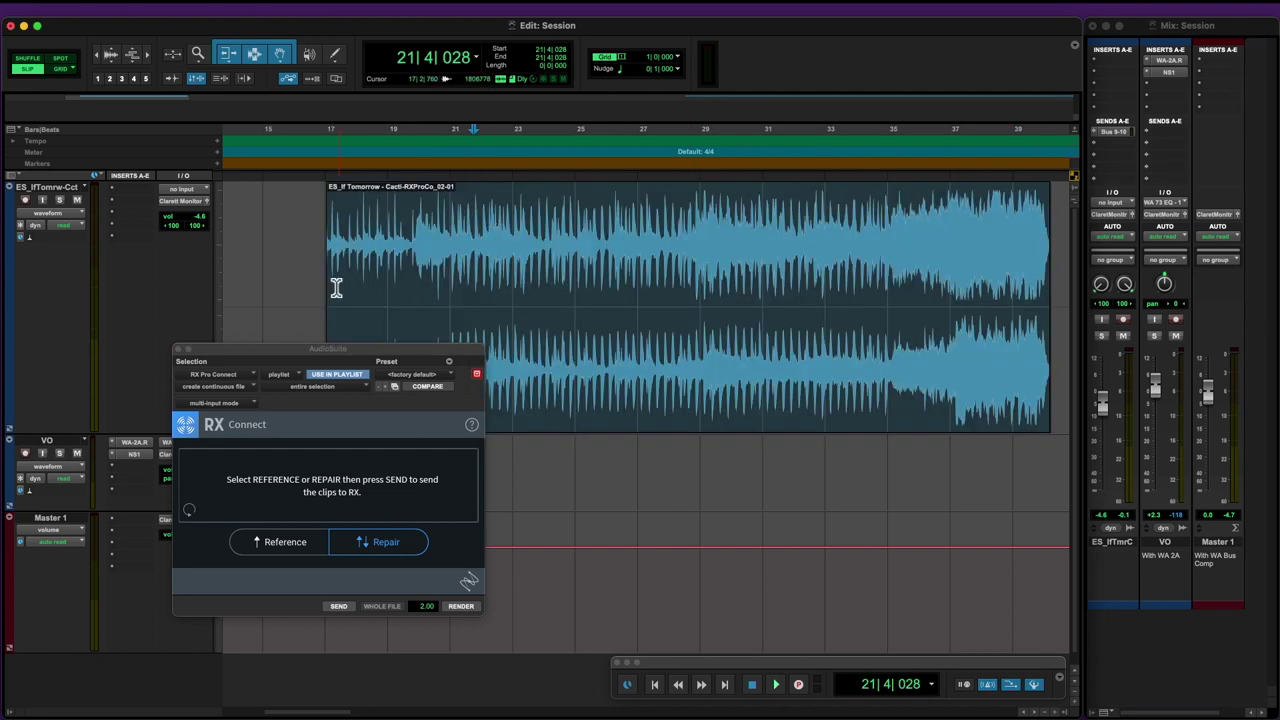
{"action": "left_click", "coordinate": [420, 252]}
{"action": "key", "text": "space"}
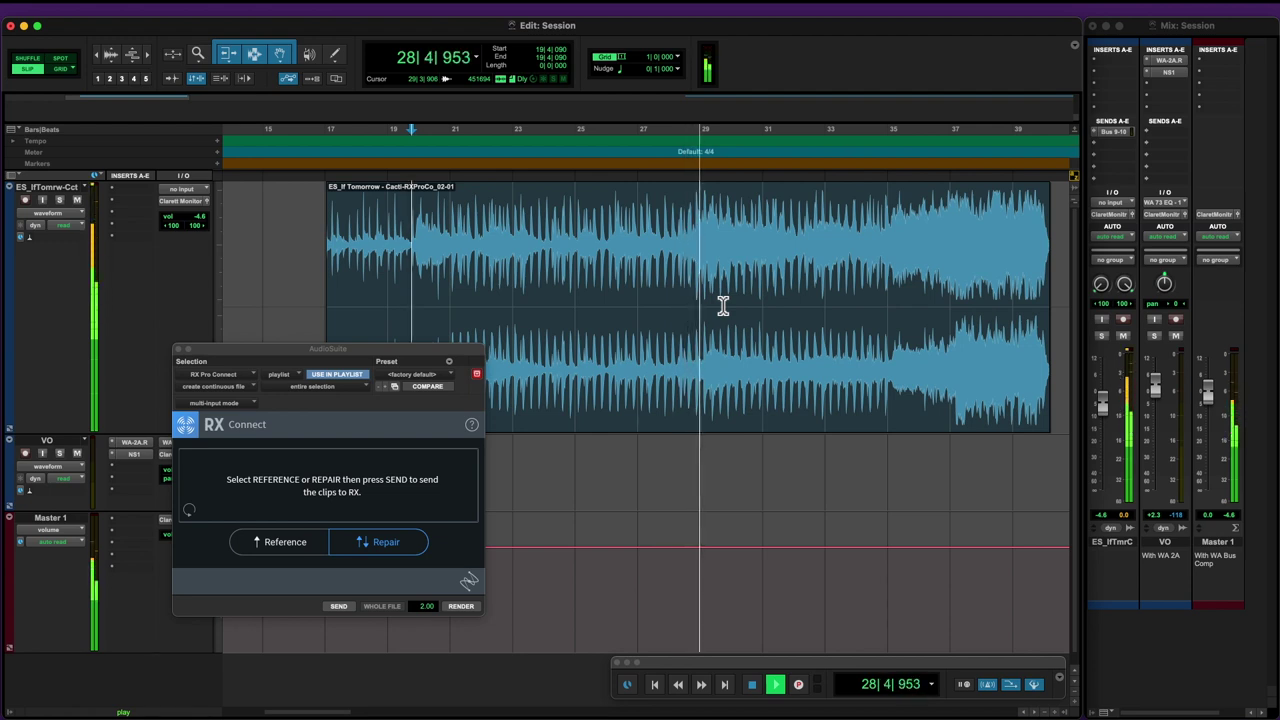
{"action": "key", "text": "space"}
{"action": "left_click", "coordinate": [698, 425]}
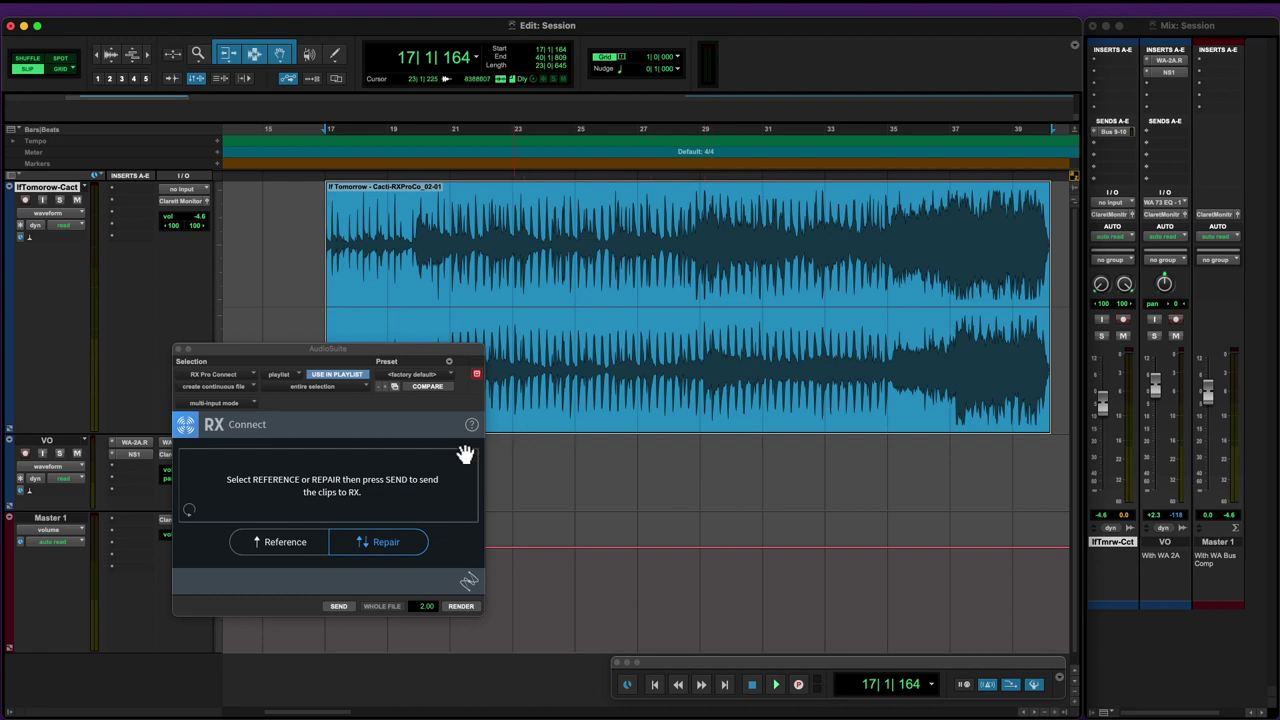